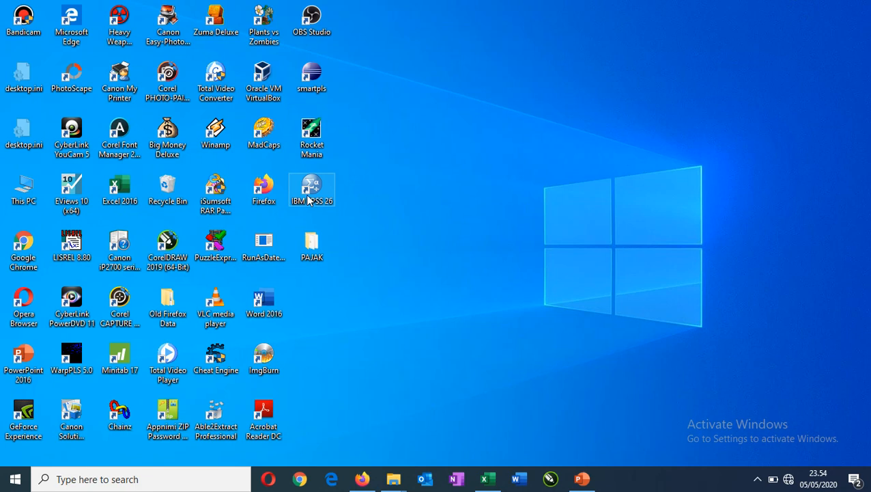
Launch IBM SPSS 26 and dismiss the welcome dialog to reach an empty dataset
double_click(307, 198)
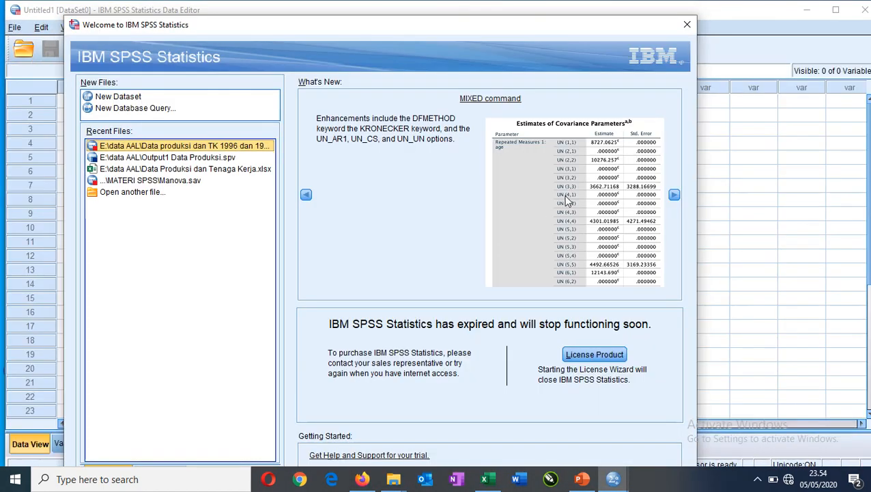
left_click(687, 25)
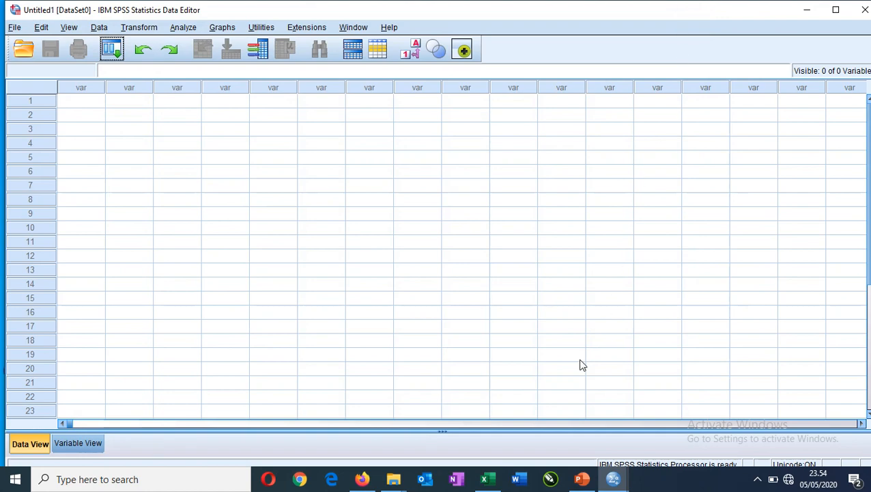
Switch to Excel and copy the data values in A2:C41 of the Data Regresi sheet, without the header row
left_click(483, 482)
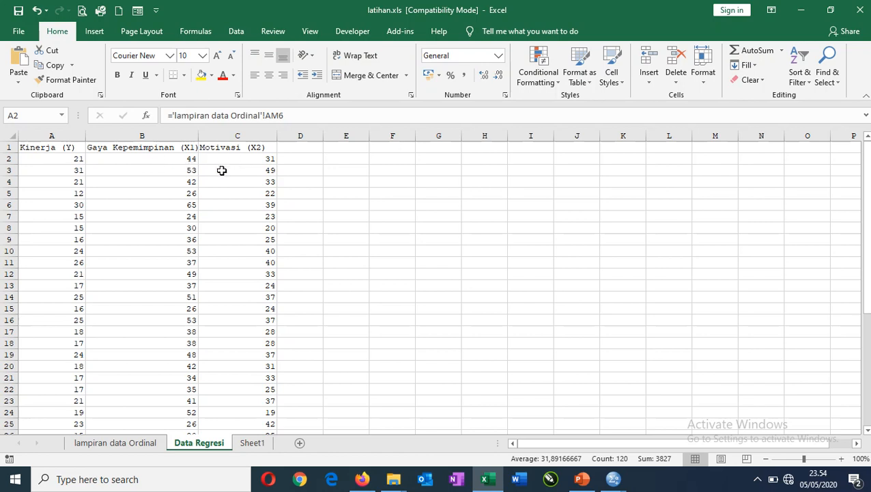
left_click_drag(70, 158, 245, 375)
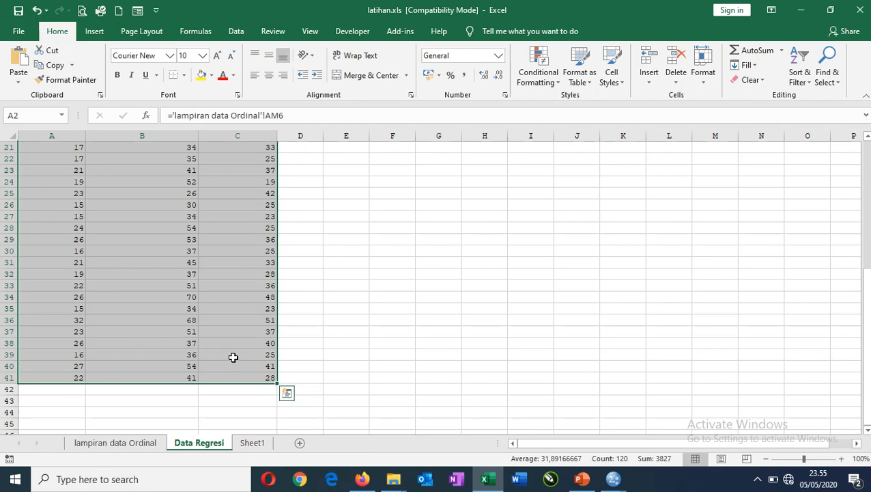
key("ctrl+c")
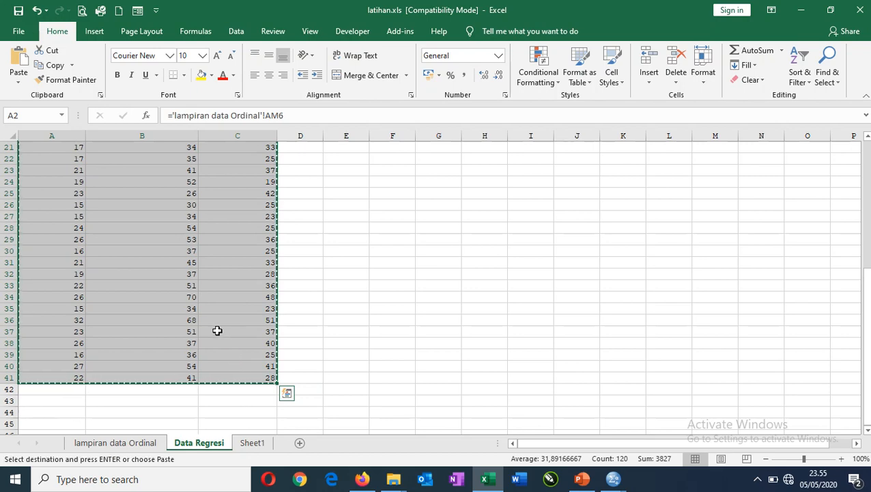
scroll(213, 327, "up", 6)
scroll(211, 325, "up", 1)
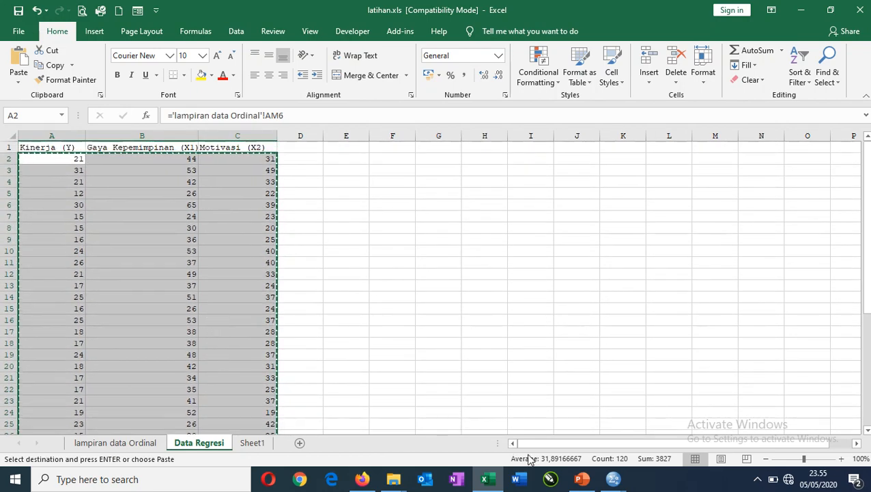
Switch back to the SPSS Data Editor and paste the copied data starting at the first cell of the empty dataset
left_click(615, 481)
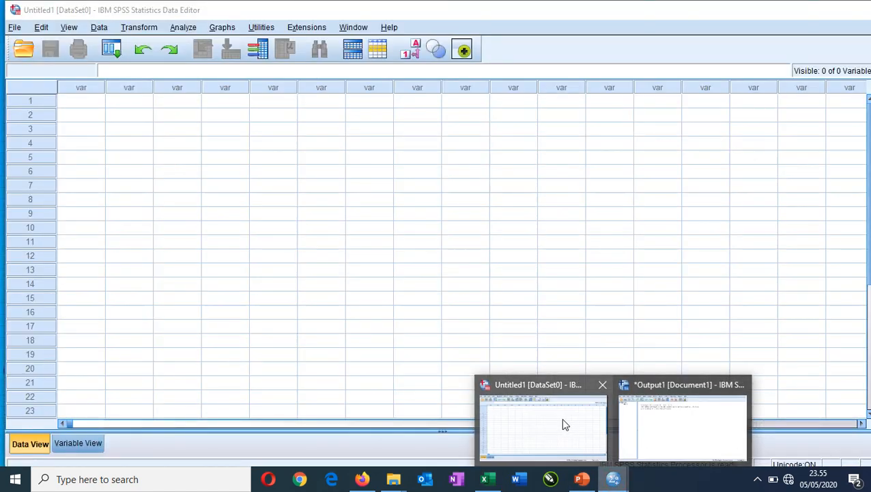
left_click(561, 417)
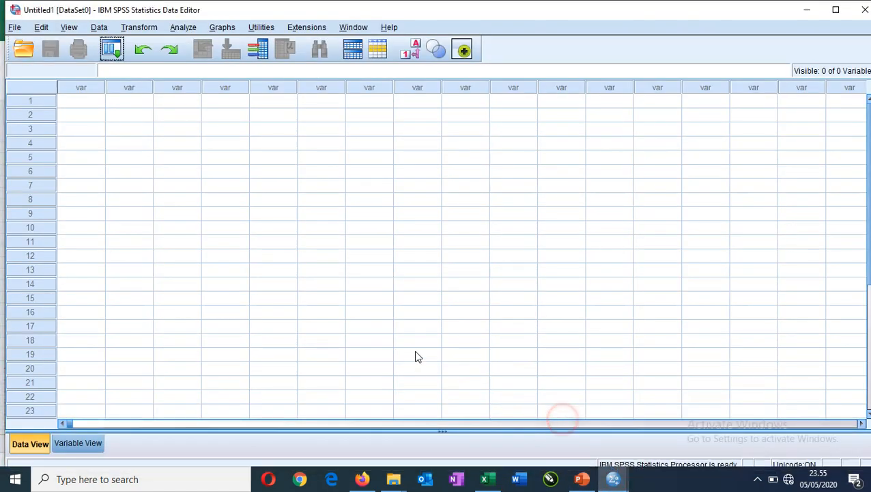
left_click(92, 101)
key("ctrl+v")
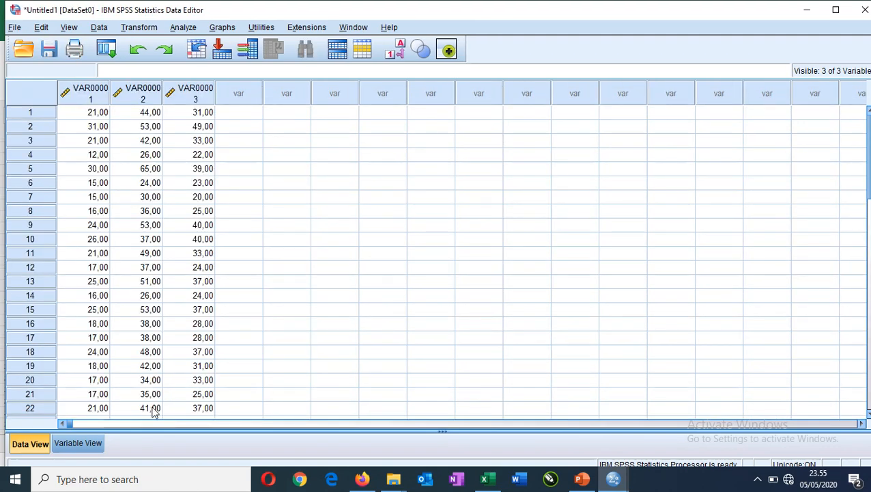
Rename the three variables Y, X1 and X2 in the variable definitions
left_click(85, 443)
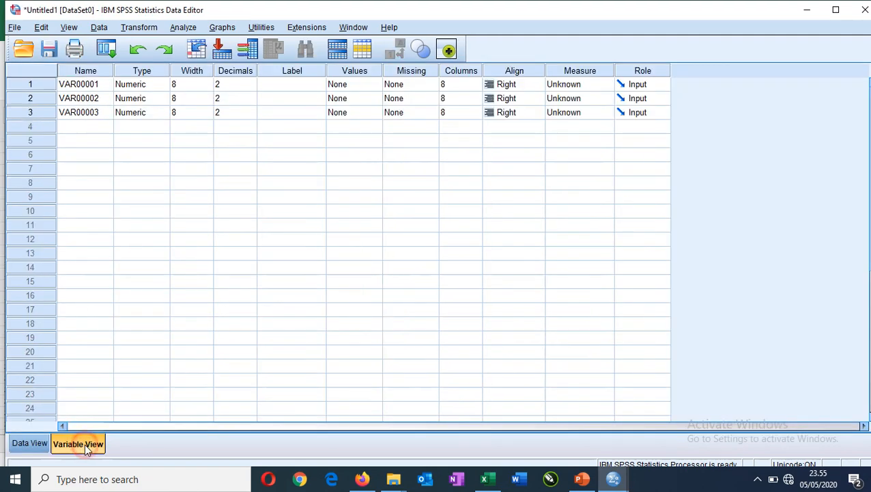
left_click(95, 88)
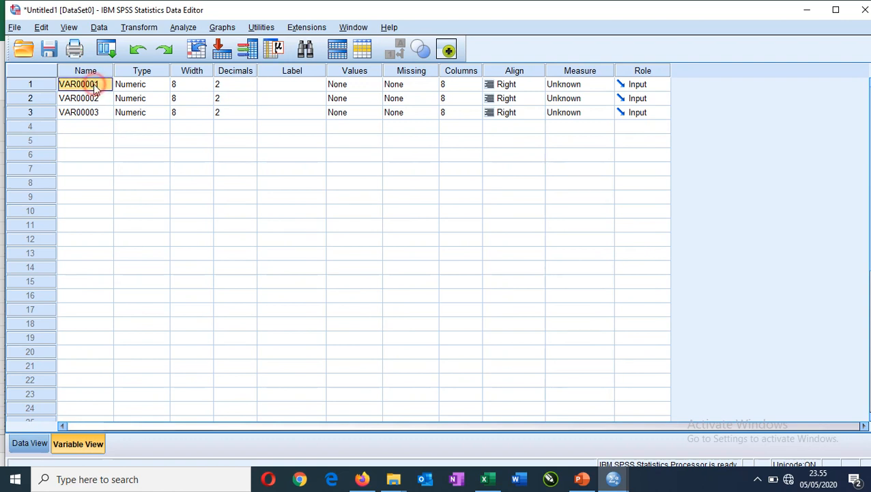
left_click(95, 85)
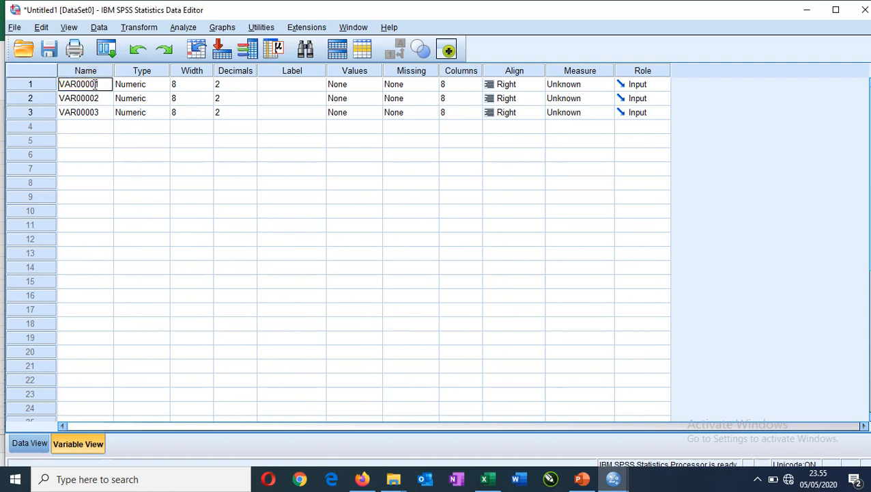
type("Y")
key("Return")
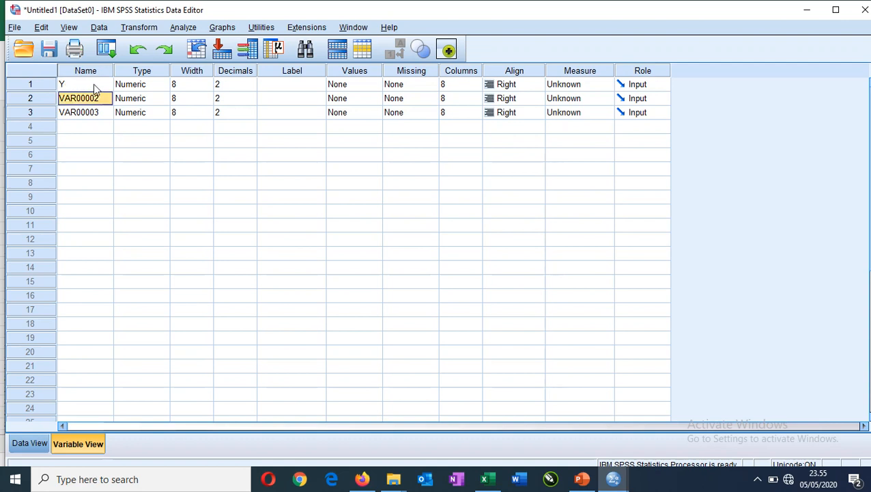
type("X1")
key("Return")
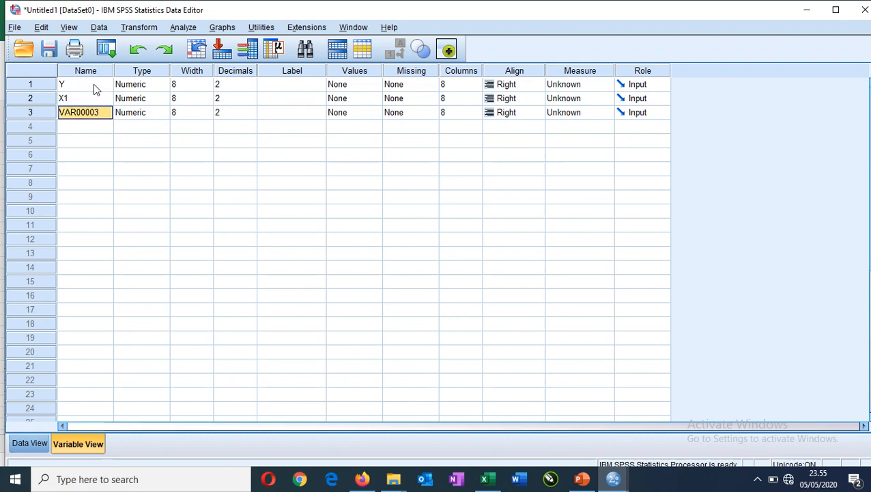
type("X2")
Set the decimals of X2, X1 and Y to 0
key("Tab")
key("Tab")
key("Tab")
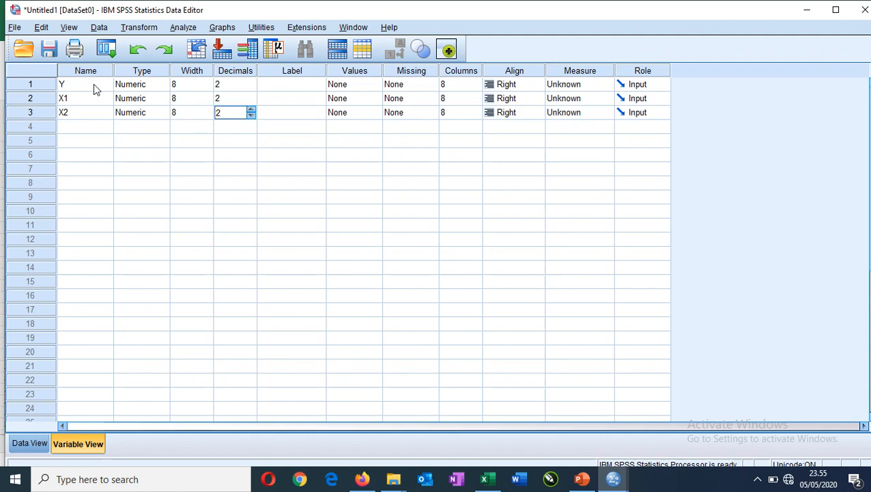
type("0")
key("Up")
type("0")
key("Up")
type("0")
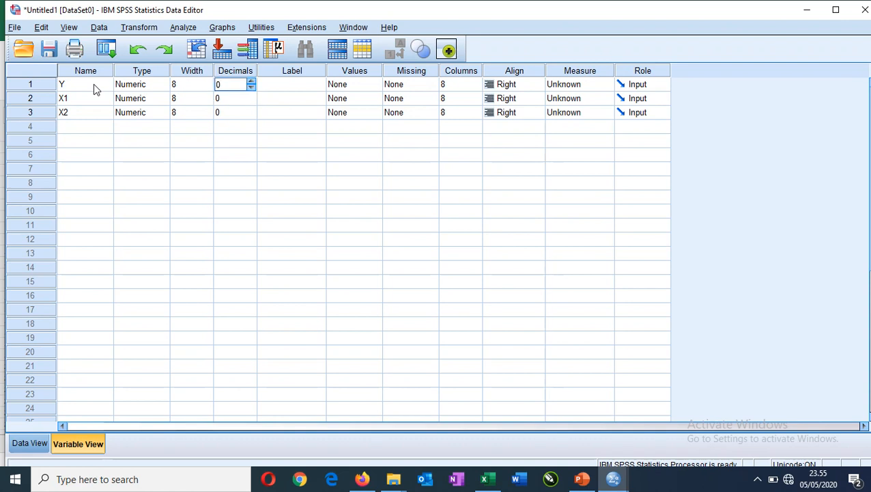
Label variable Y as "Kinerja Pegawai"
key("Down")
key("Right")
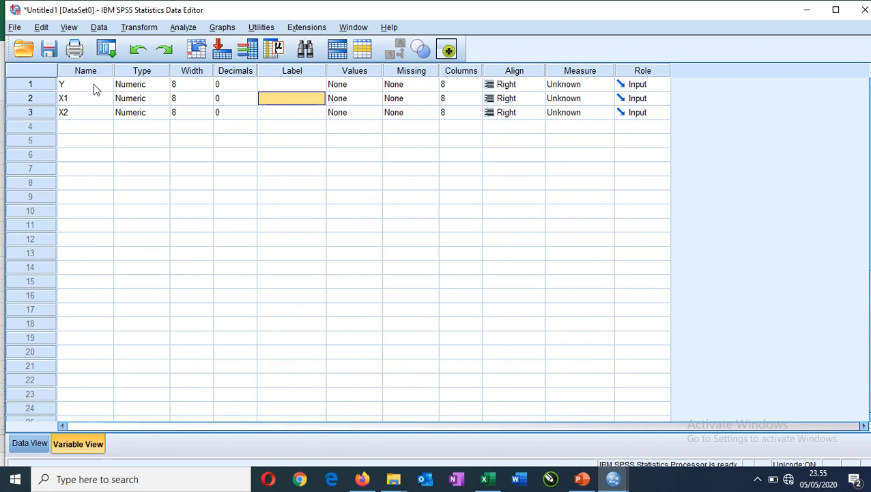
key("Up")
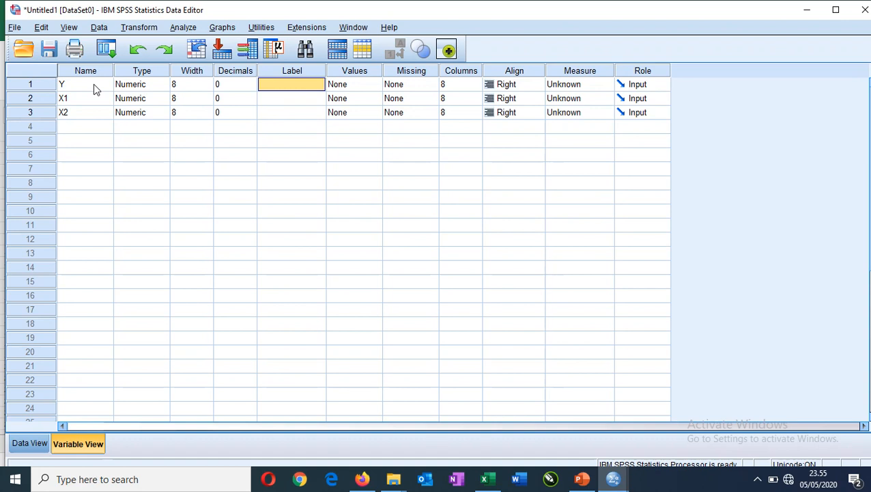
type("kINER")
key("BackSpace")
key("BackSpace")
key("BackSpace")
key("BackSpace")
key("BackSpace")
type("Kinerja")
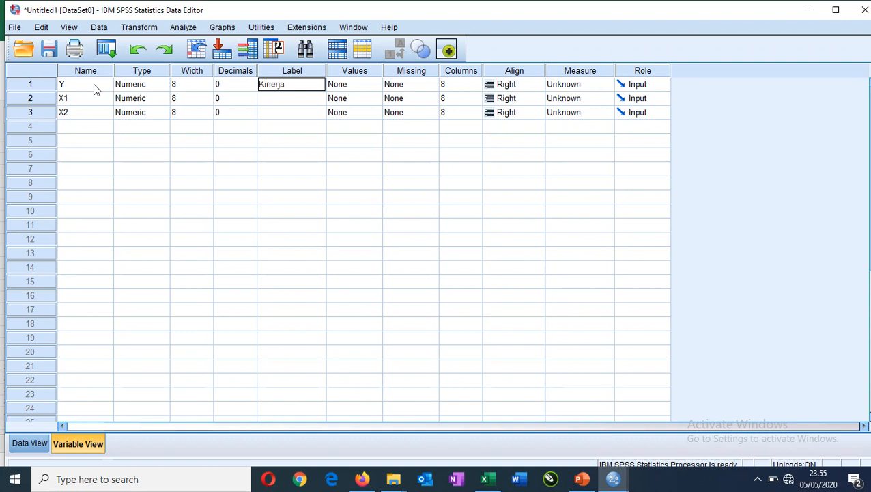
type(" Pegawai")
key("Return")
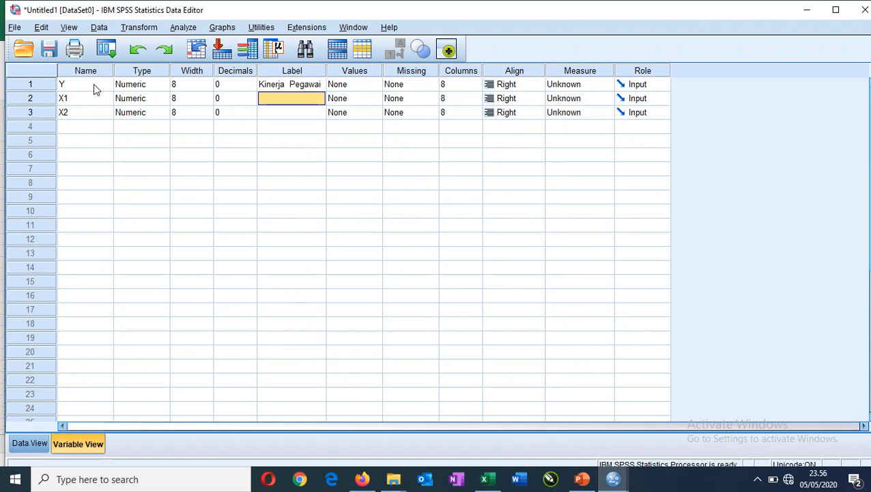
Label variable X1 as "Gaya Kepemimpinan" and variable X2 as "Motivasi Kerja"
type("Ga")
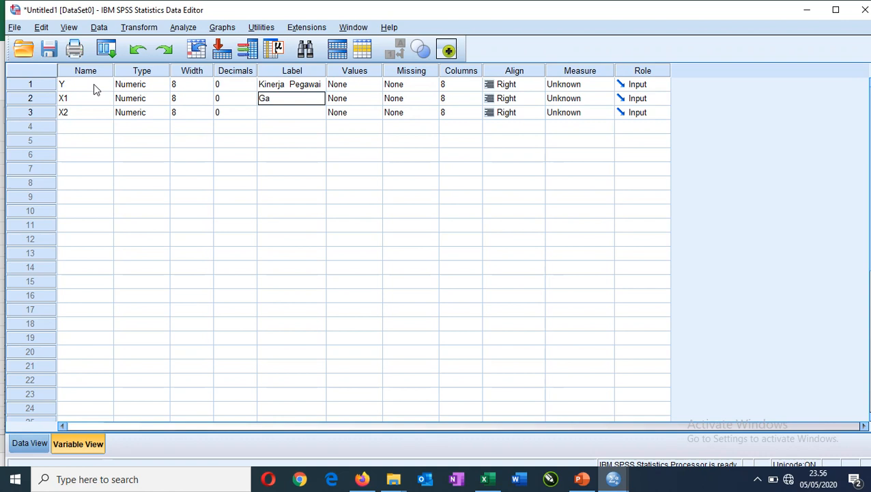
type("ya Kepemimpinan")
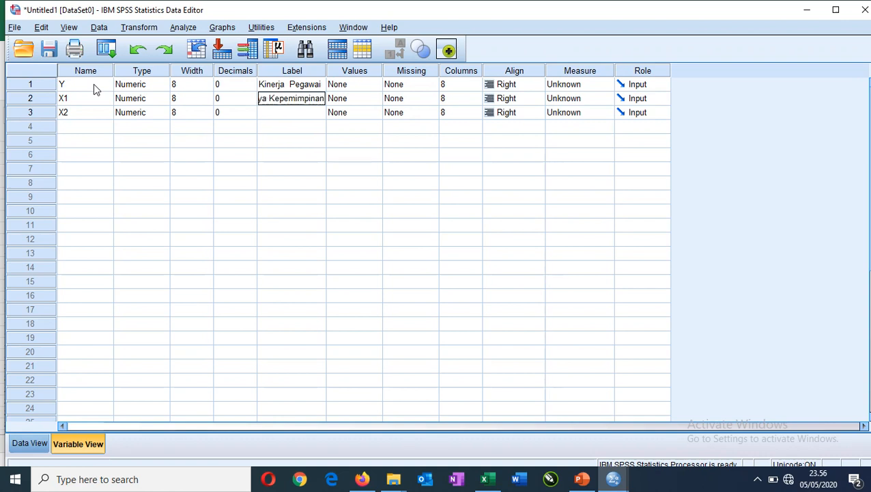
key("Return")
type("Motiva")
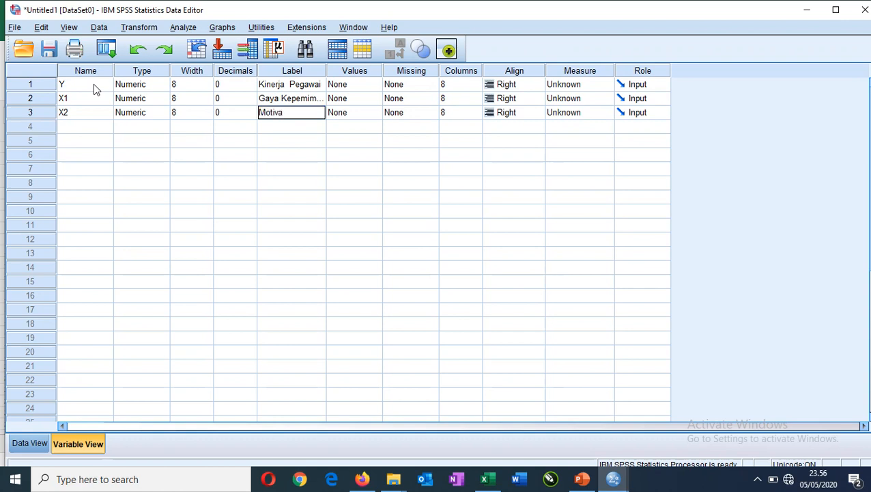
type("si Kerja")
Set the measurement level of all three variables to Scale
key("Tab")
key("Tab")
key("Tab")
key("Tab")
key("Tab")
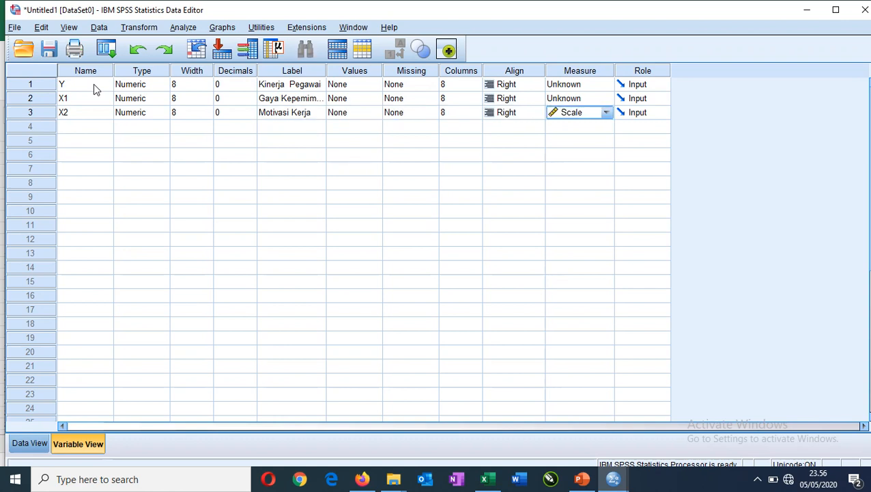
key("Up")
key("Up")
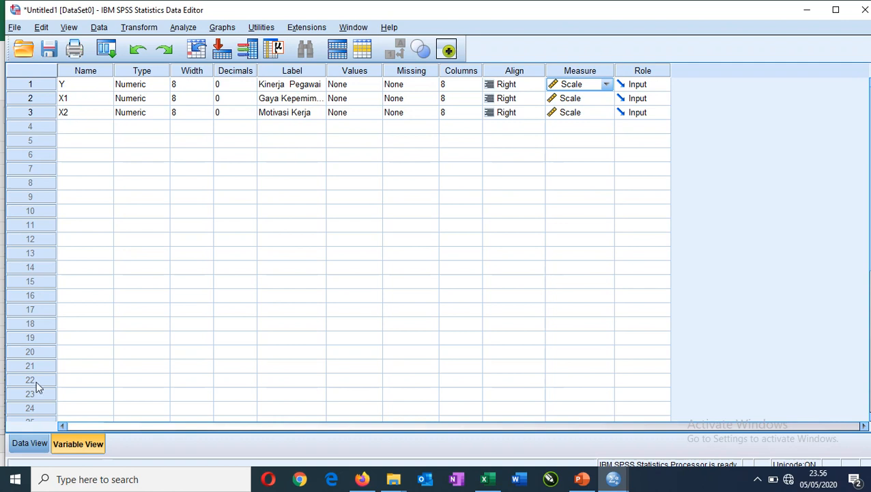
Return to the data values and start a linear regression with Kinerja Pegawai [Y] as the dependent variable
left_click(23, 444)
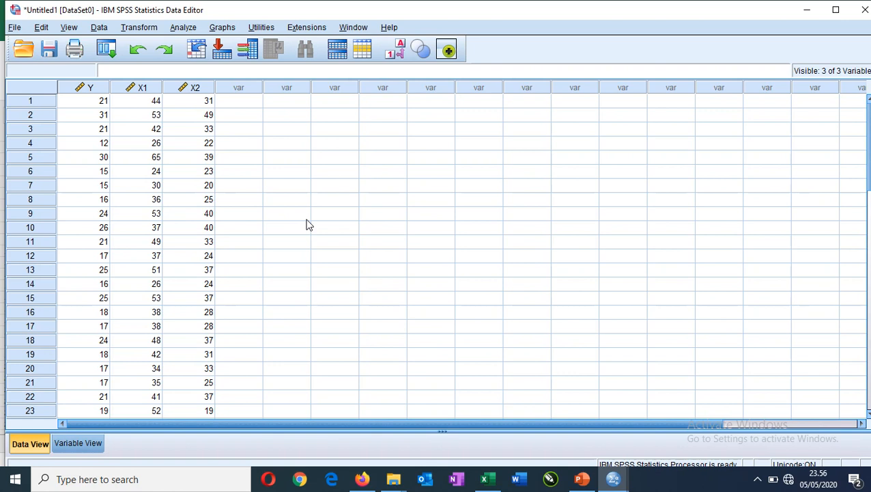
left_click(184, 29)
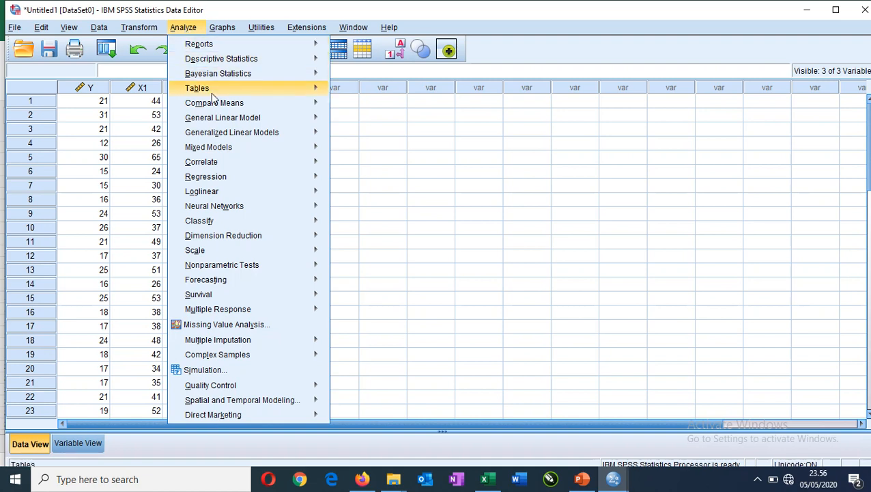
mouse_move(241, 178)
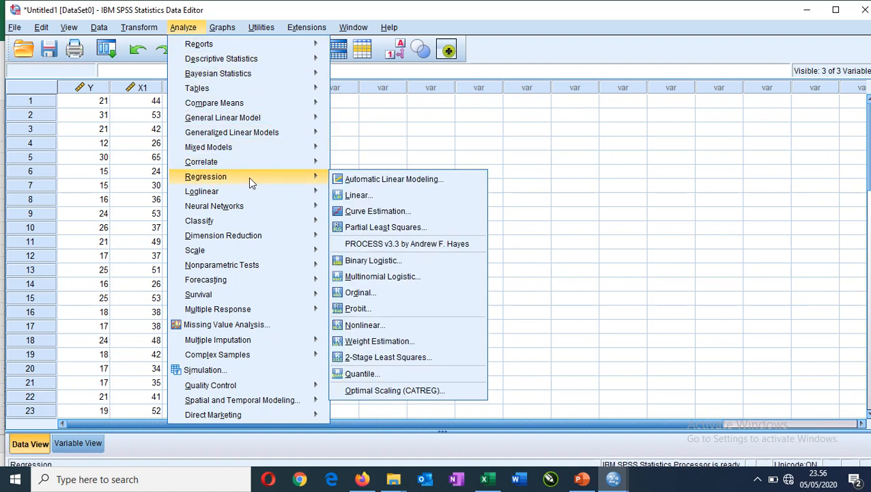
left_click(365, 197)
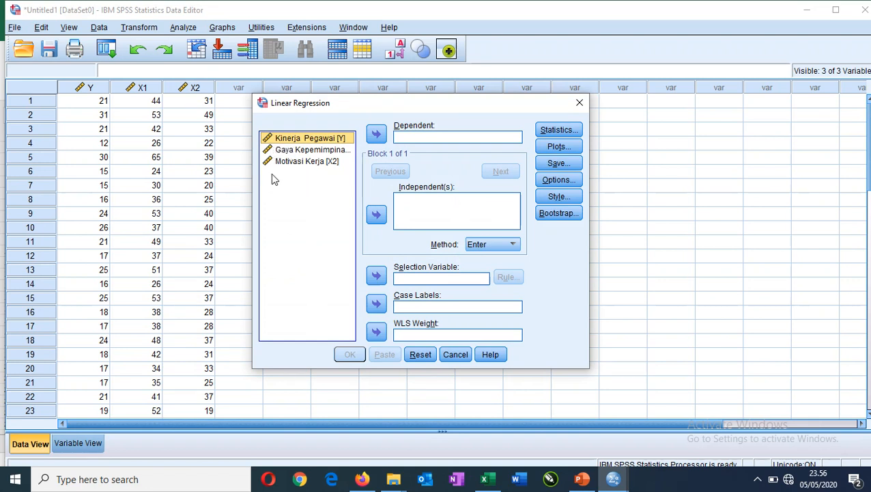
left_click(378, 136)
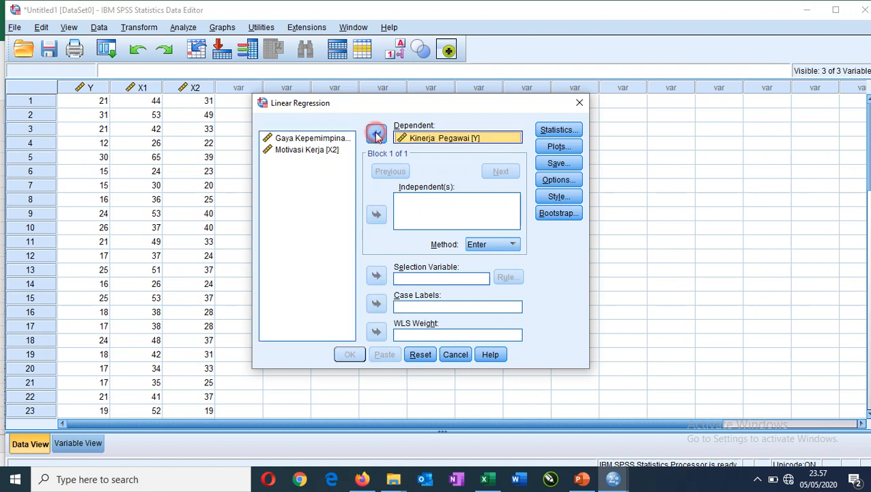
Add Gaya Kepemimpinan [X1] and Motivasi Kerja [X2] as the independent variables of the regression
left_click(322, 139)
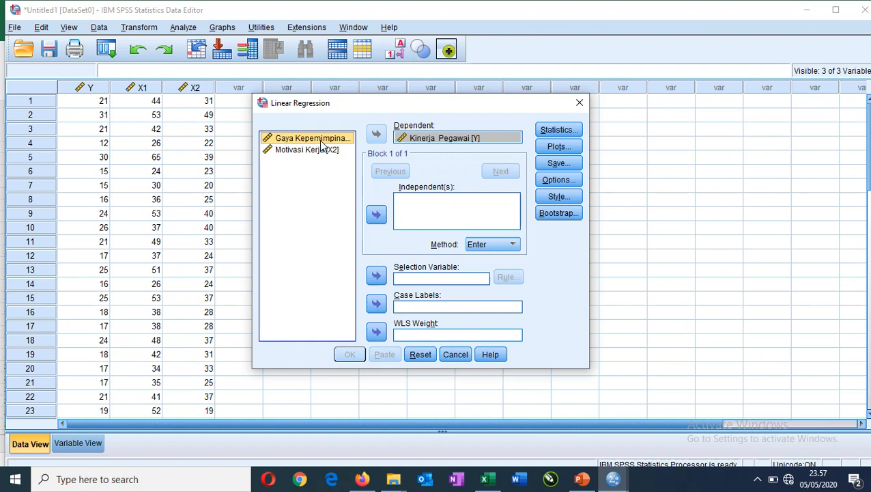
left_click(322, 144, "shift")
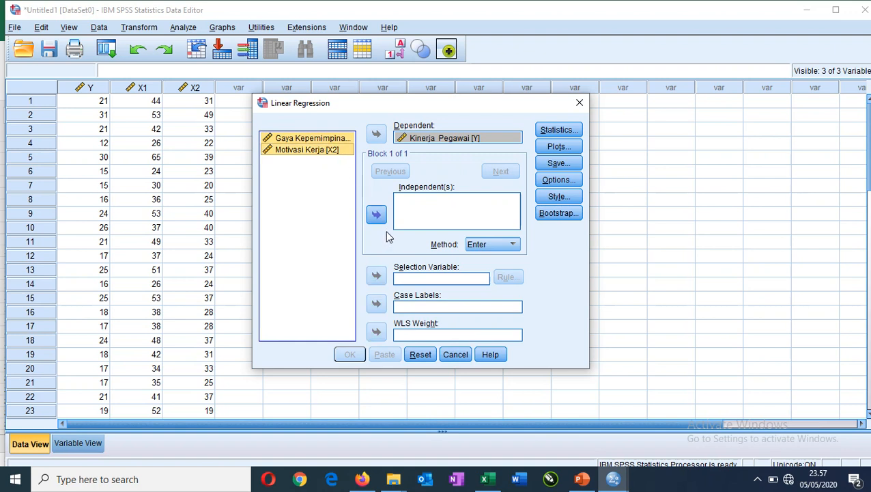
left_click(377, 216)
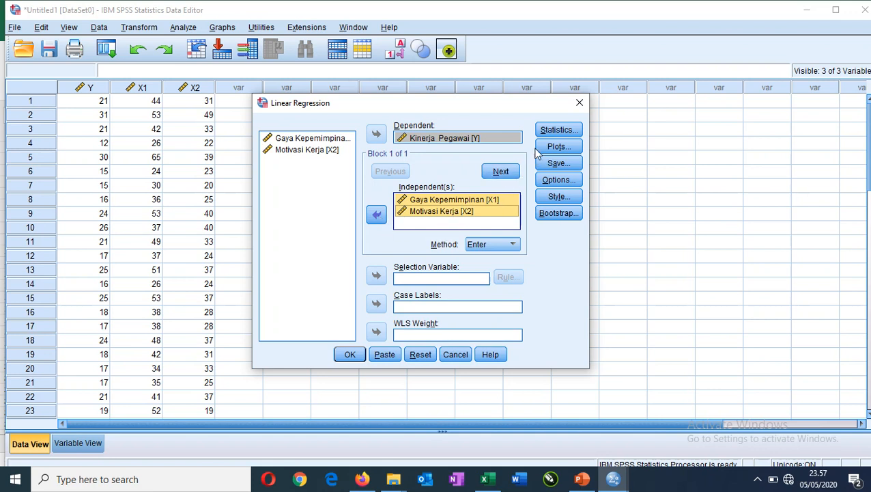
Request confidence intervals, covariance matrix, R squared change, descriptives, part and partial correlations, and collinearity diagnostics for the regression
left_click(572, 132)
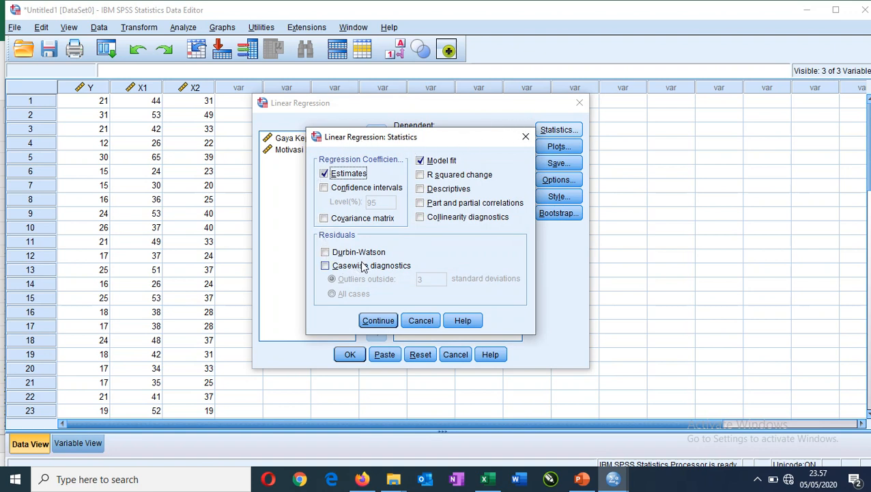
left_click(346, 190)
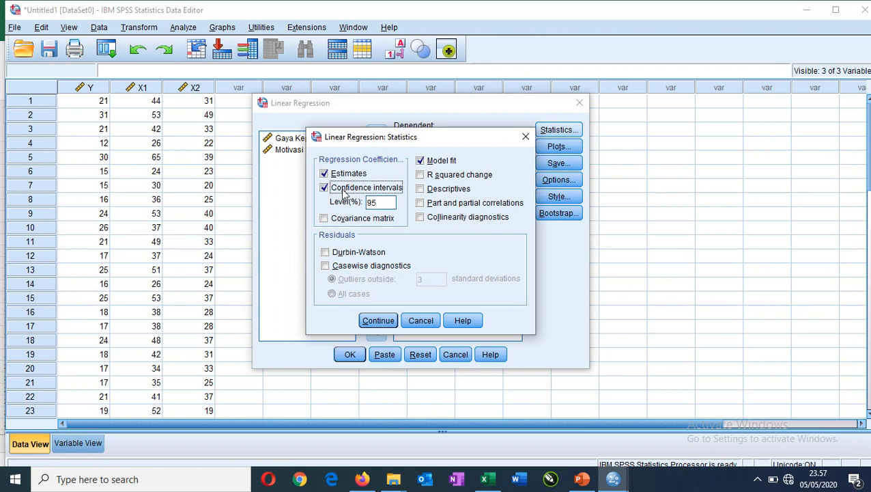
left_click(338, 218)
left_click(437, 175)
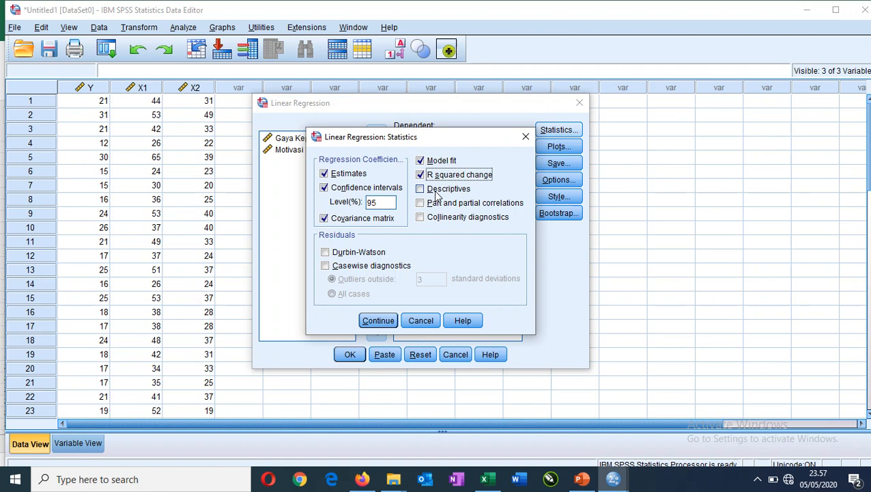
left_click(439, 194)
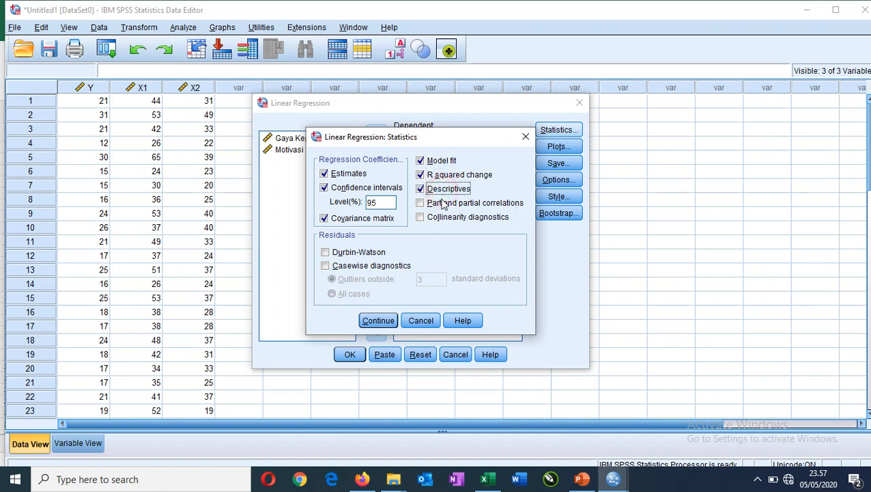
left_click(441, 205)
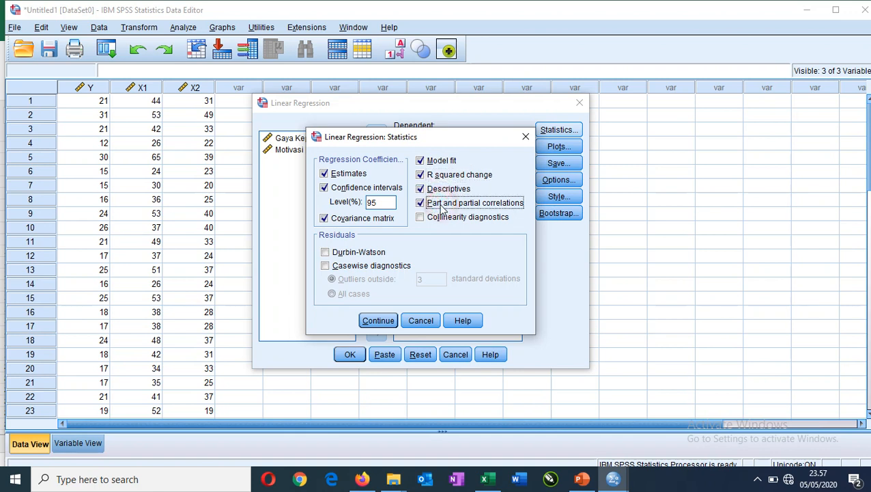
left_click(441, 219)
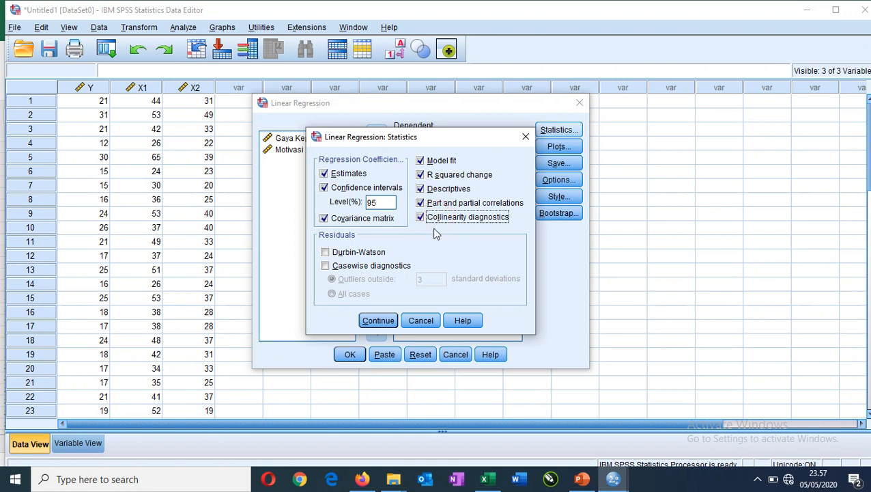
Enable casewise diagnostics for outliers outside 3 standard deviations and run the regression
left_click(402, 271)
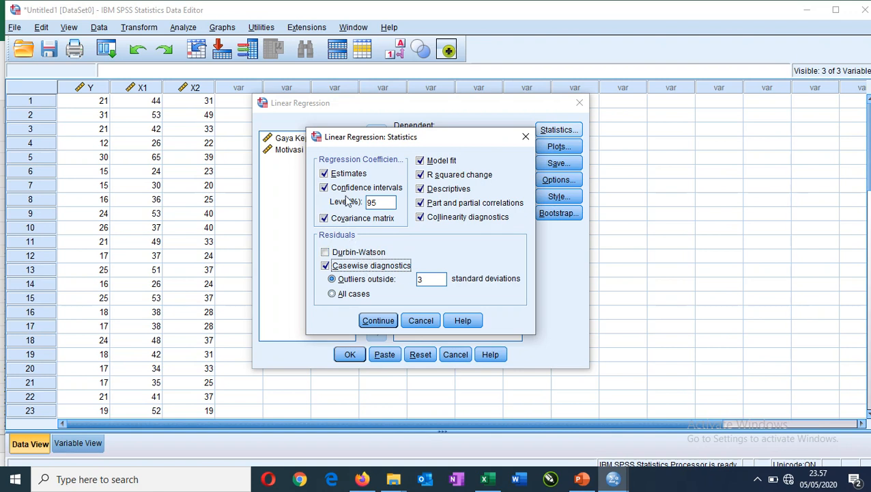
left_click(382, 320)
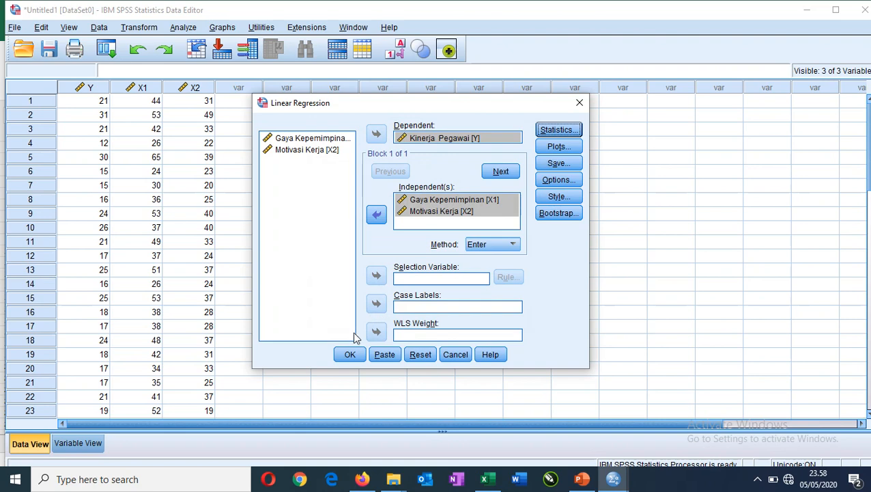
left_click(350, 354)
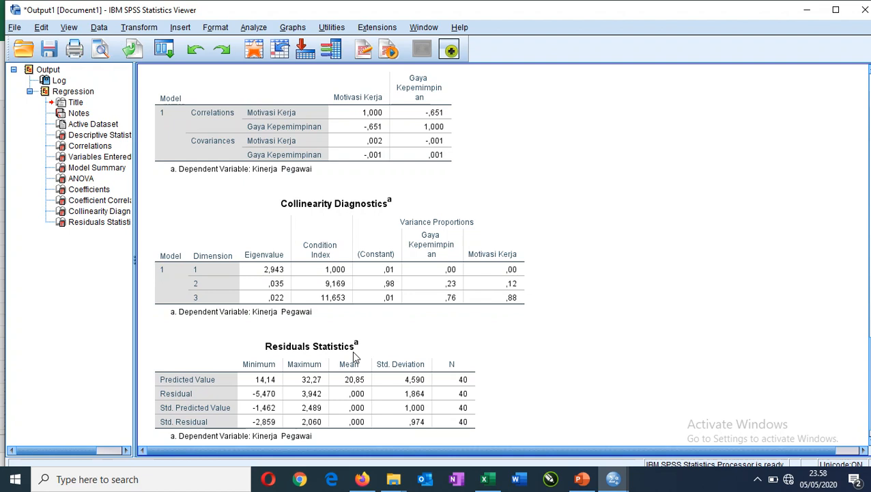
Switch to Word and create a blank document for the regression results
left_click(518, 481)
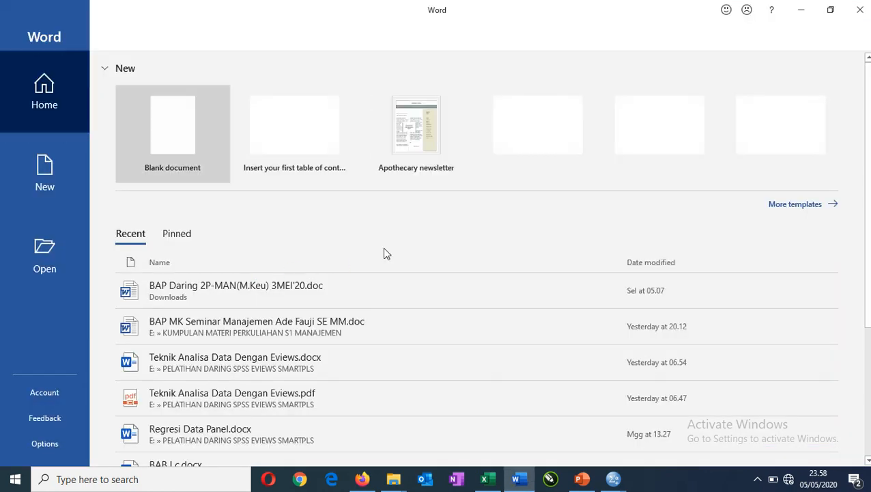
left_click(168, 133)
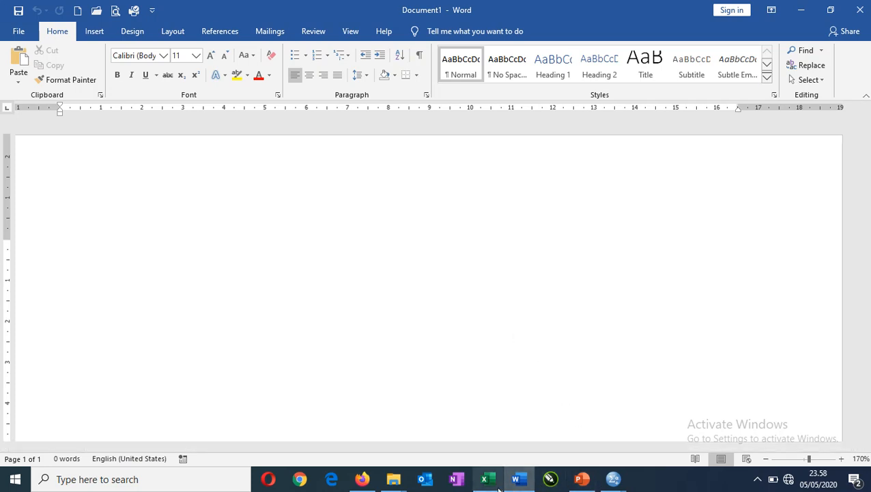
left_click(518, 480)
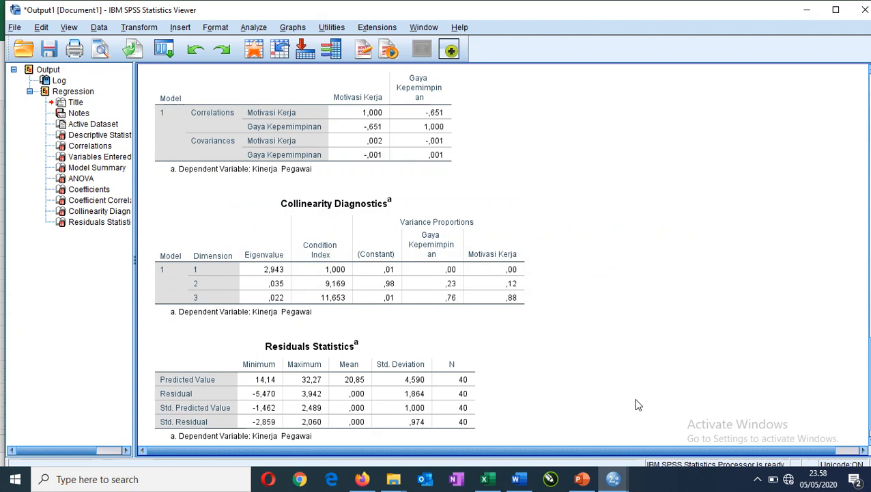
Copy the Correlations table from the SPSS output into the blank Word document
scroll(599, 348, "up", 5)
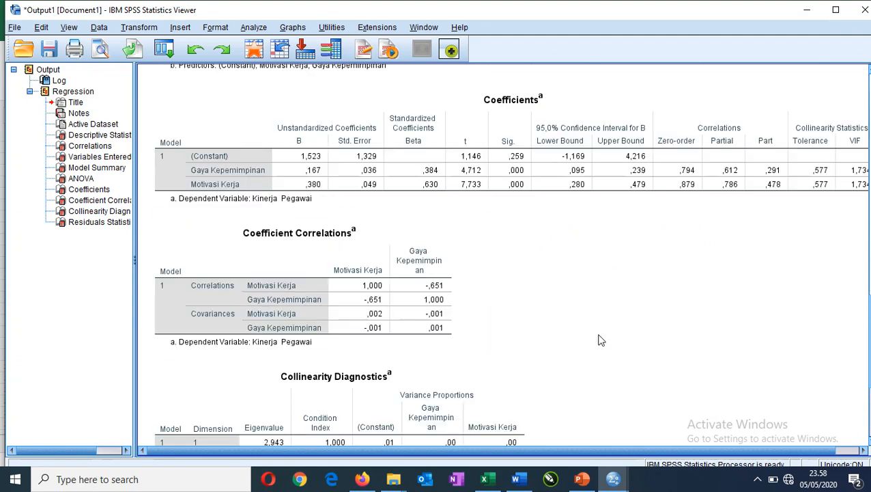
scroll(599, 340, "up", 15)
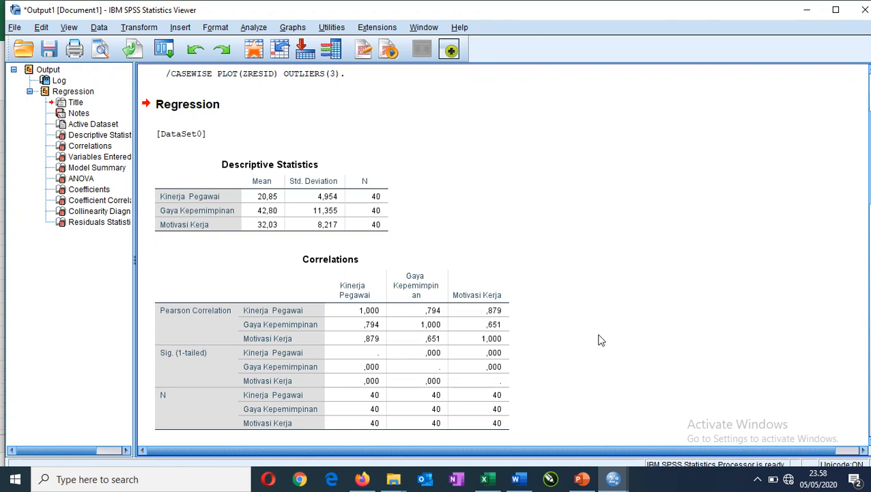
left_click(448, 330)
scroll(555, 301, "down", 2)
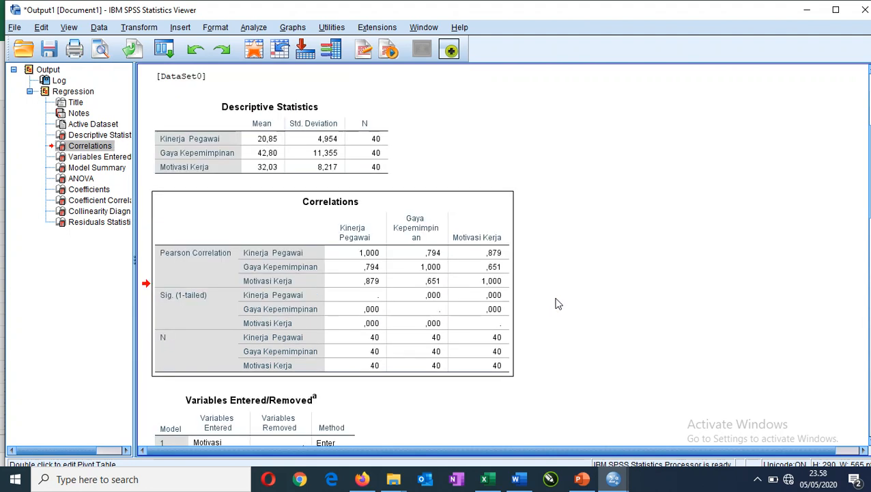
double_click(374, 267)
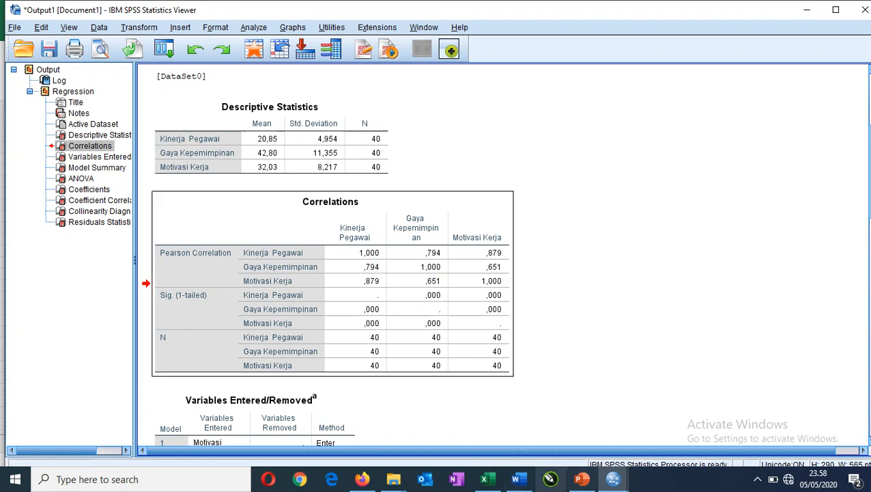
mouse_move(523, 480)
left_click(536, 385)
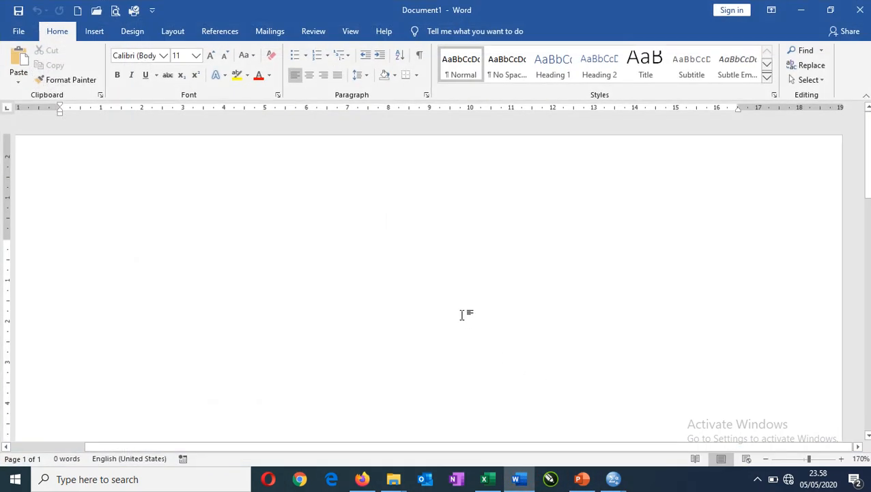
key("ctrl+v")
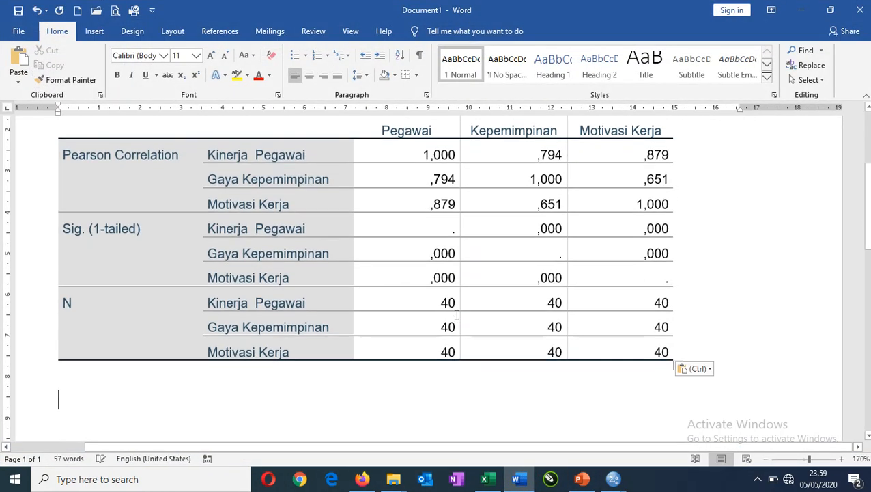
Add an empty line below the pasted Correlations table and examine its Pearson correlation and significance values
scroll(691, 268, "up", 1)
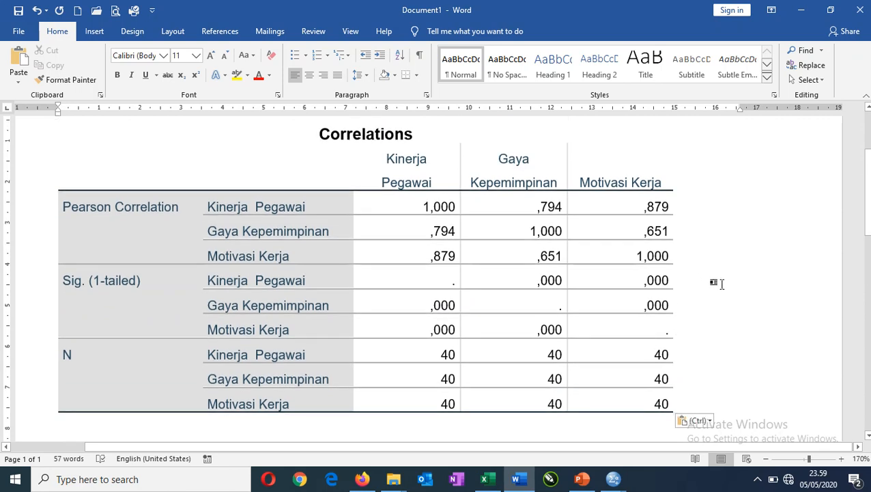
left_click(480, 430)
key("Return")
scroll(655, 366, "up", 1)
scroll(656, 366, "up", 1)
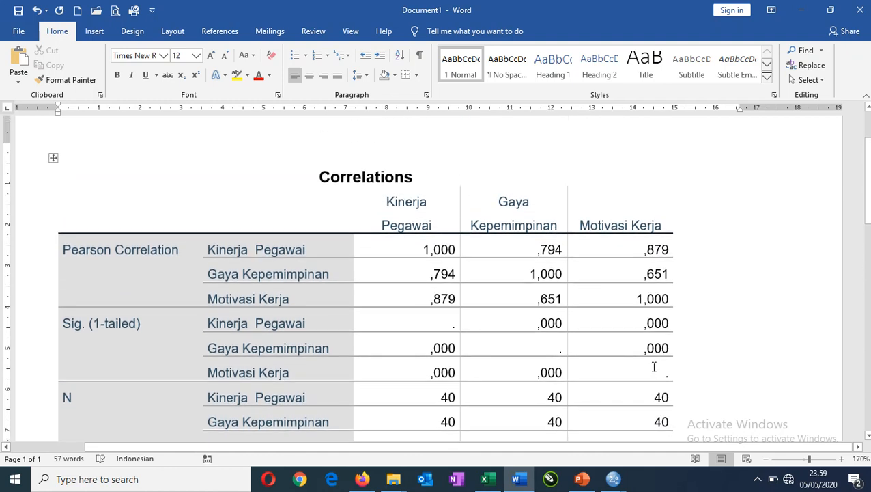
scroll(604, 367, "down", 1)
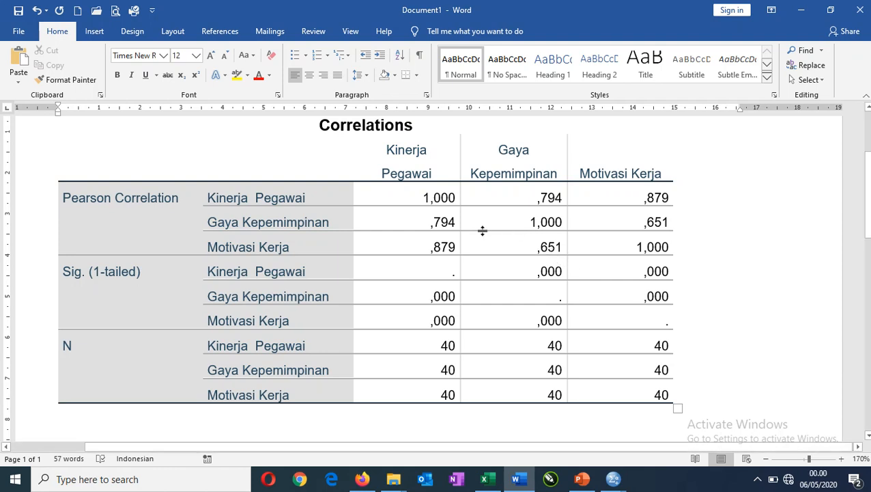
scroll(437, 239, "up", 1)
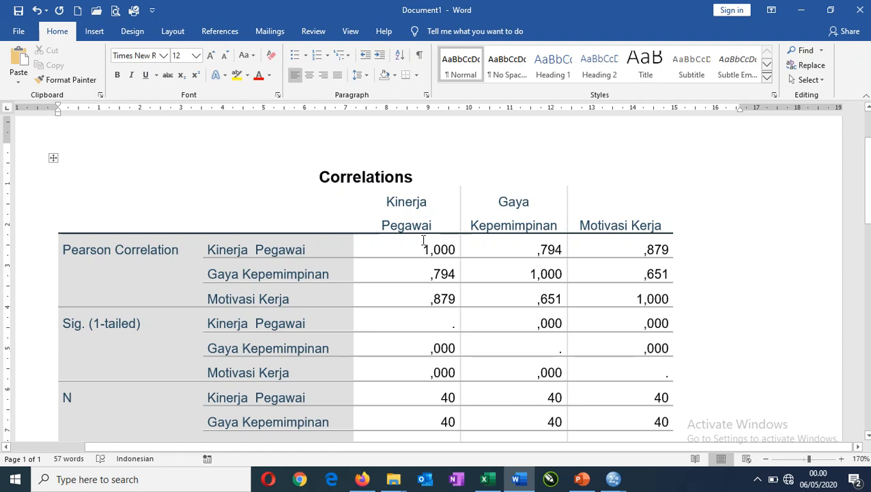
scroll(497, 302, "down", 1)
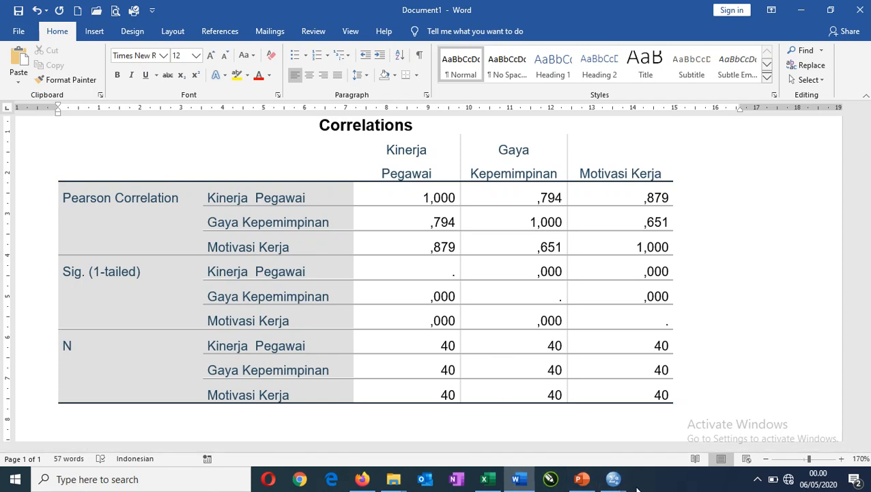
Copy the Coefficients table from the SPSS output into the Word document below the Correlations table
mouse_move(614, 478)
left_click(674, 446)
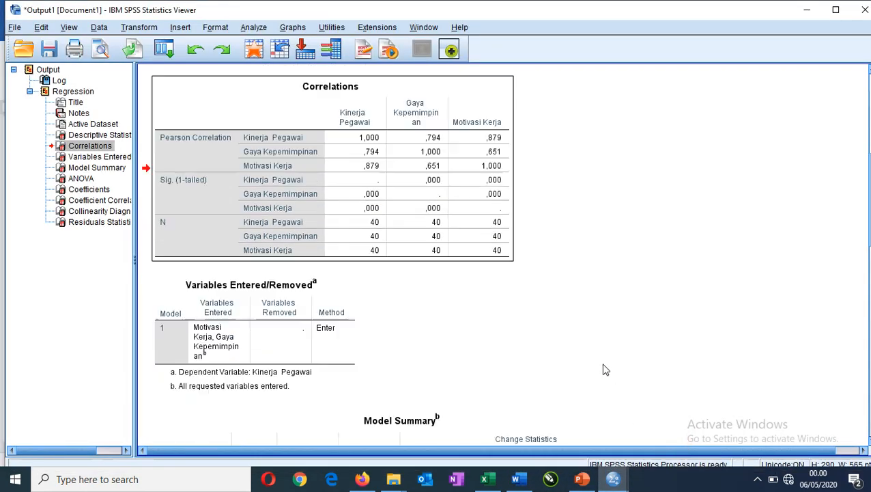
scroll(603, 369, "down", 5)
scroll(589, 362, "down", 3)
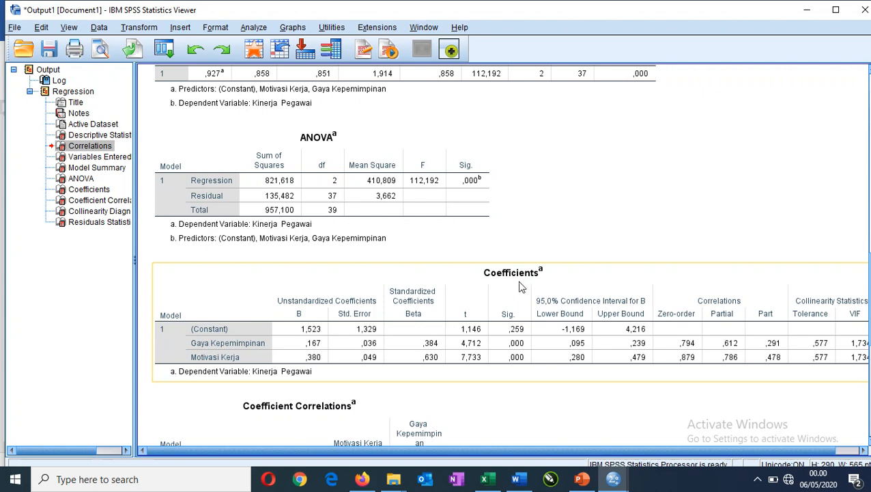
left_click(520, 287)
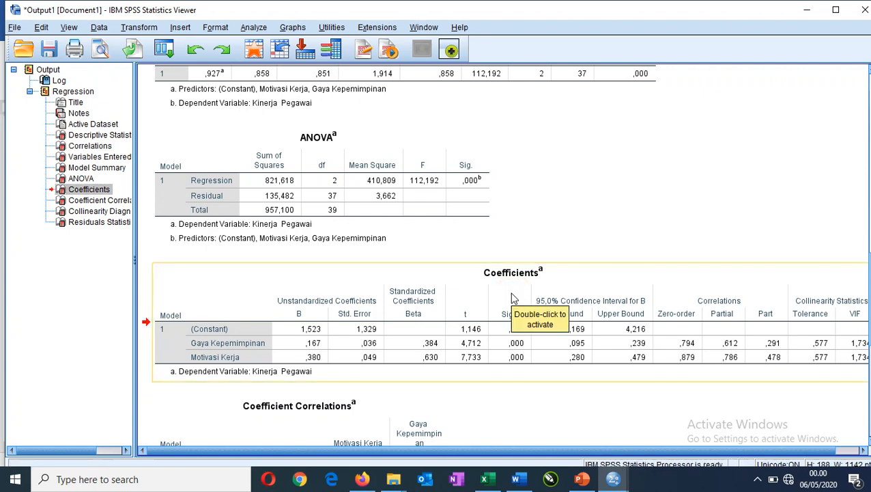
mouse_move(614, 482)
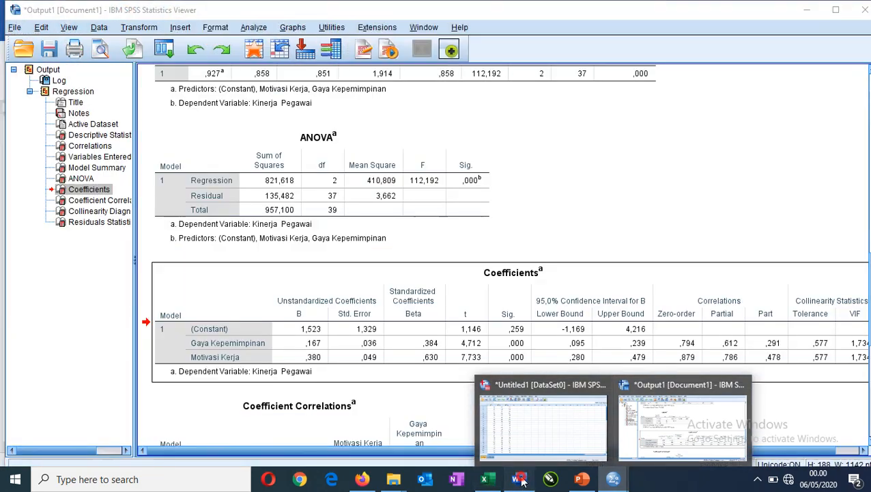
left_click(521, 480)
scroll(438, 406, "down", 5)
key("ctrl+v")
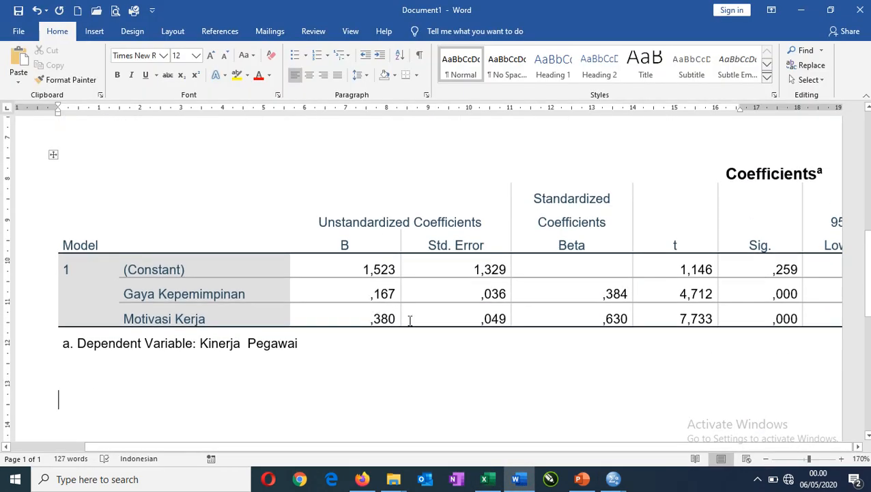
Move the wide Coefficients table to the left edge of the page so more of its columns fit
scroll(410, 321, "up", 1)
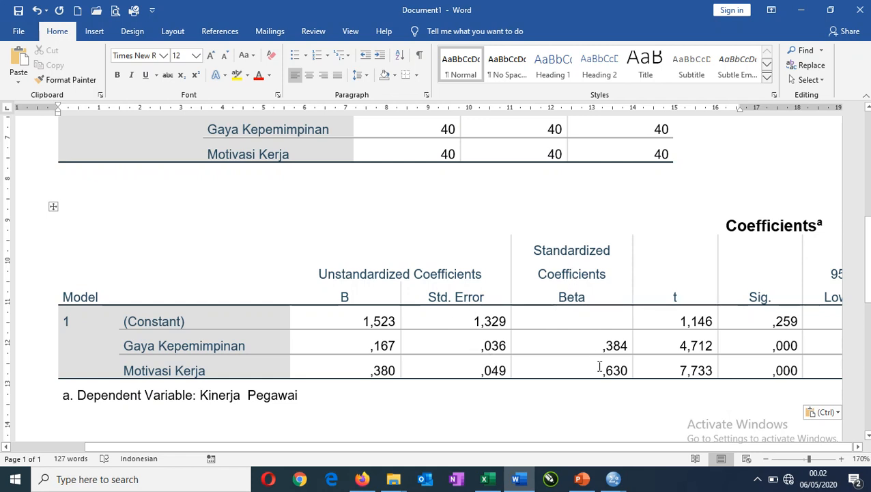
left_click_drag(543, 448, 647, 448)
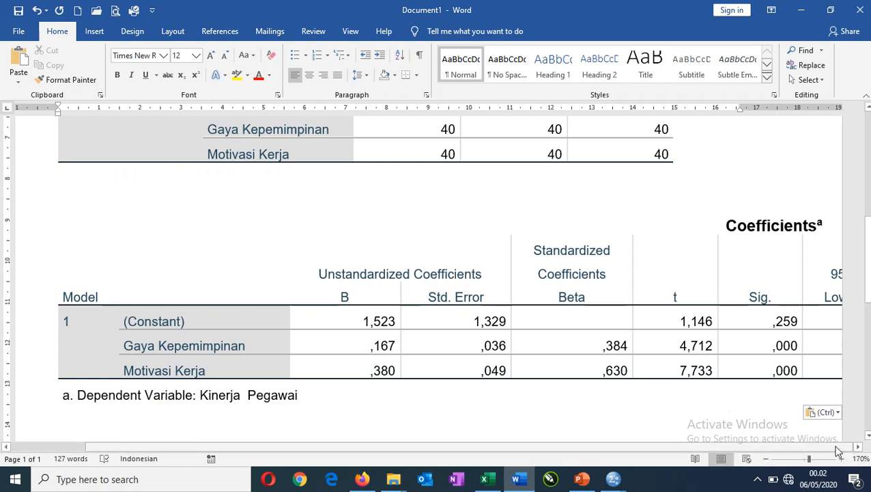
left_click(859, 448)
left_click(664, 203)
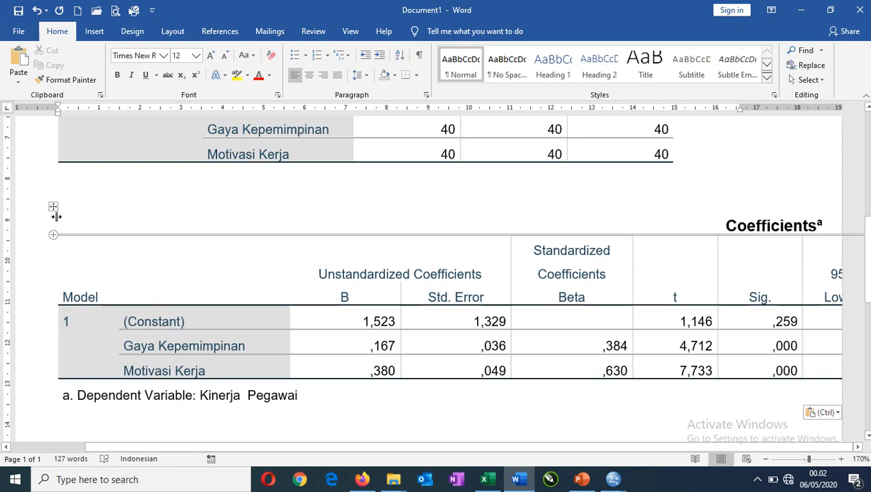
left_click_drag(54, 207, 42, 205)
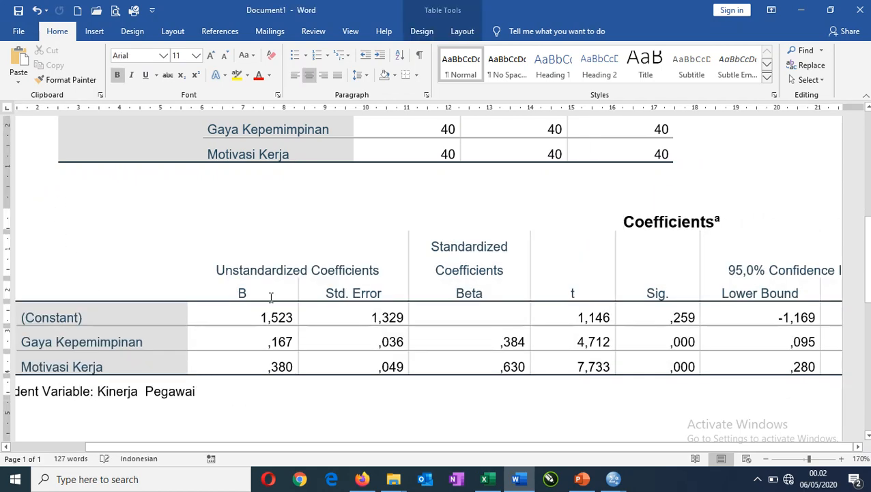
left_click(765, 461)
left_click(765, 461)
left_click(764, 461)
left_click(765, 461)
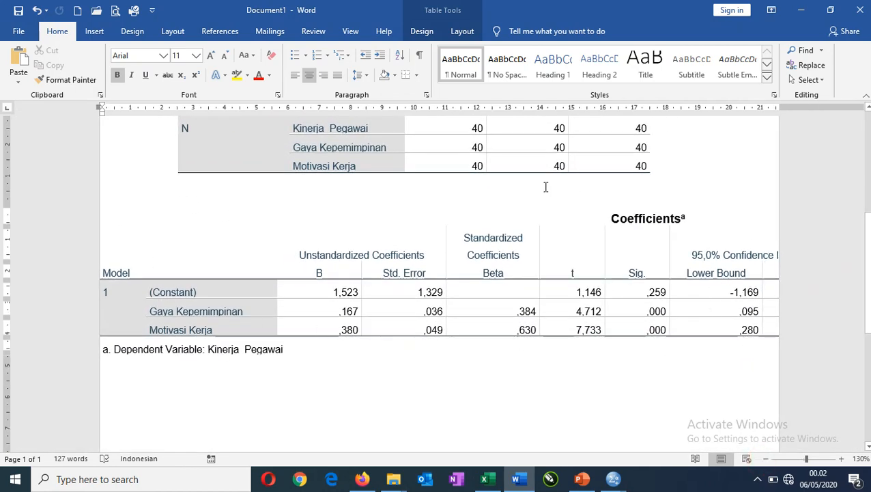
Switch back to the SPSS output and examine the Collinearity Statistics columns of the Coefficients table
mouse_move(615, 481)
left_click(659, 424)
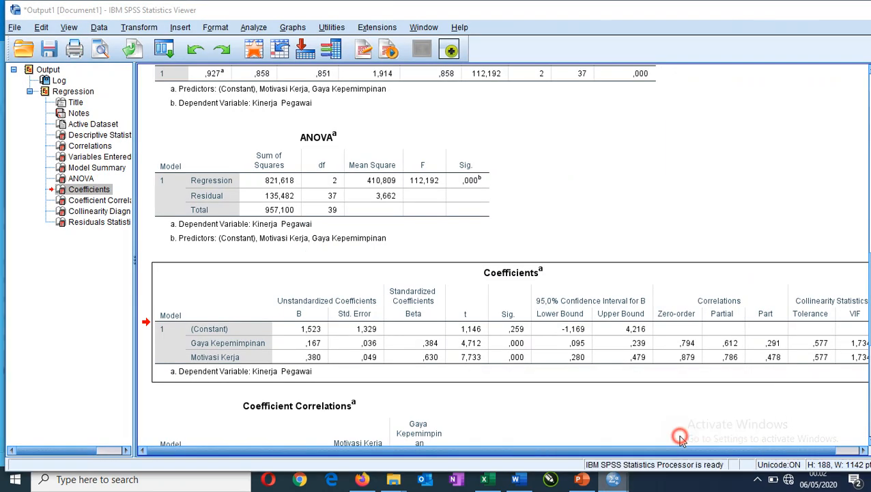
left_click(586, 450)
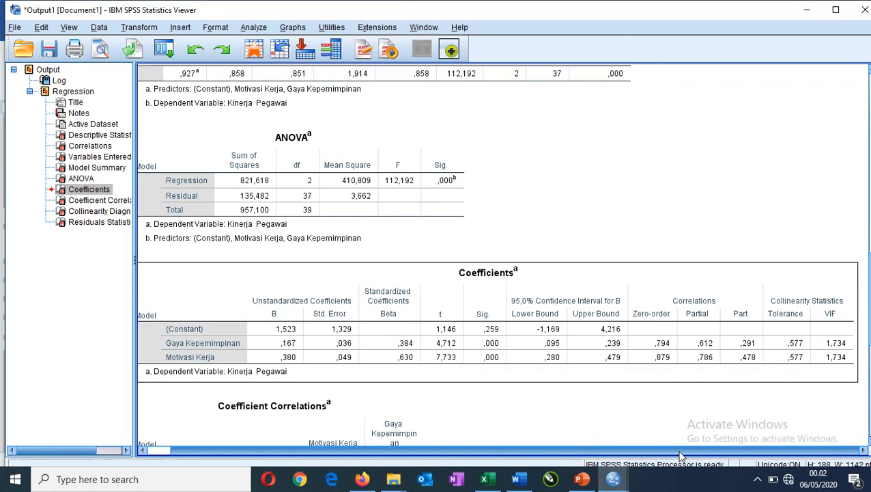
Examine the Tolerance and VIF values of Gaya Kepemimpinan and Motivasi Kerja in the Coefficients table
left_click(538, 320)
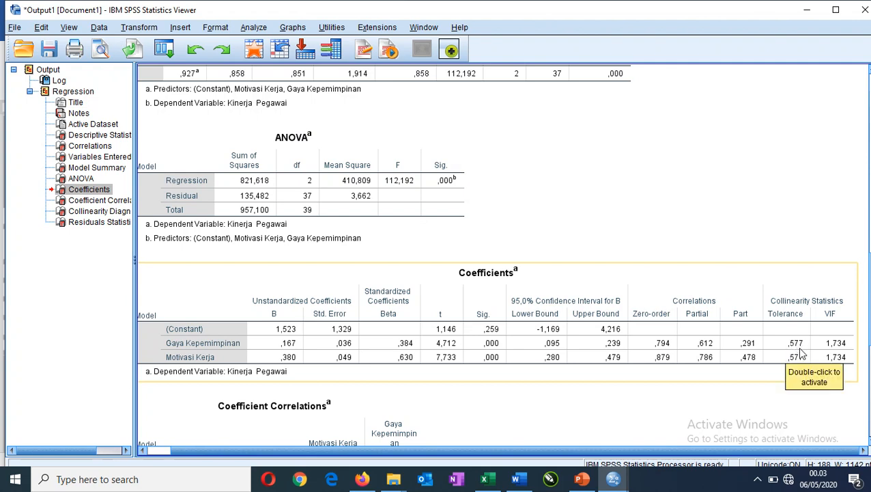
left_click(836, 353)
left_click(822, 403)
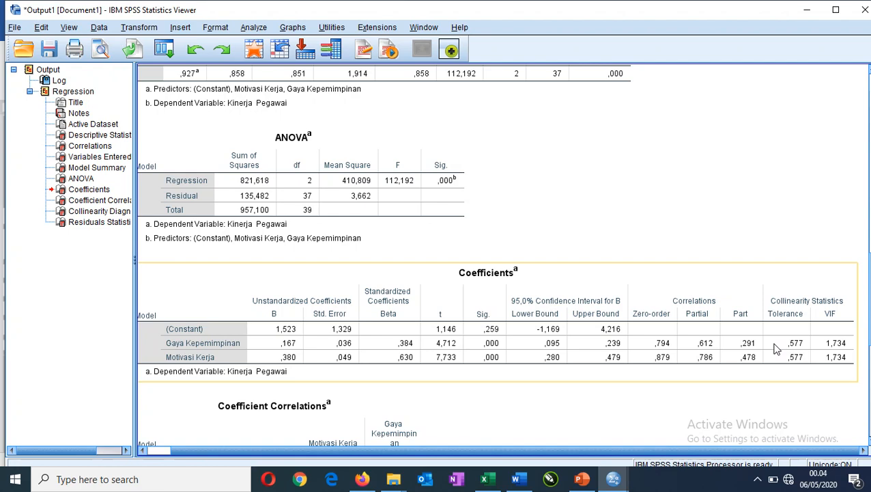
Copy the Collinearity Diagnostics table from the SPSS output into the Word document below the Coefficients table
scroll(567, 338, "down", 5)
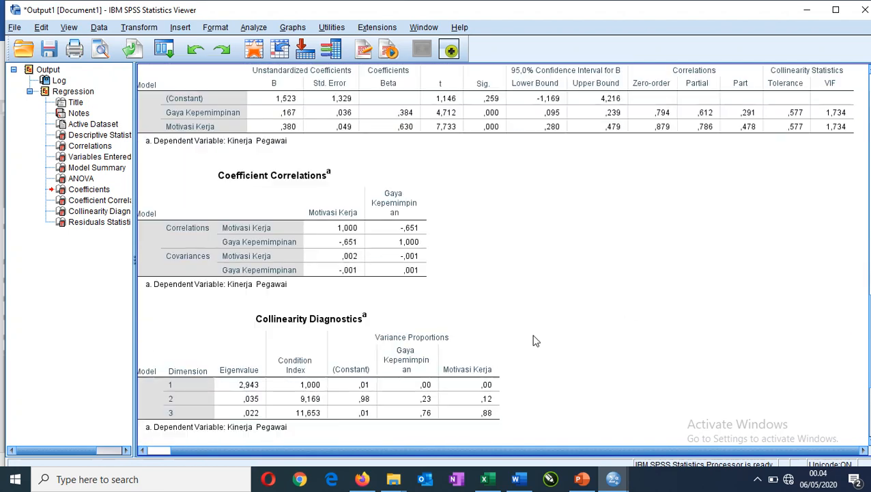
scroll(436, 338, "down", 1)
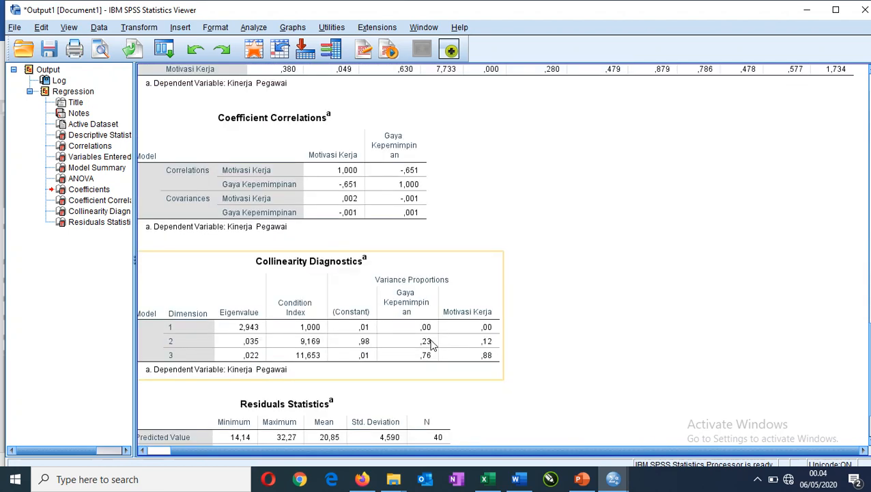
left_click(469, 275)
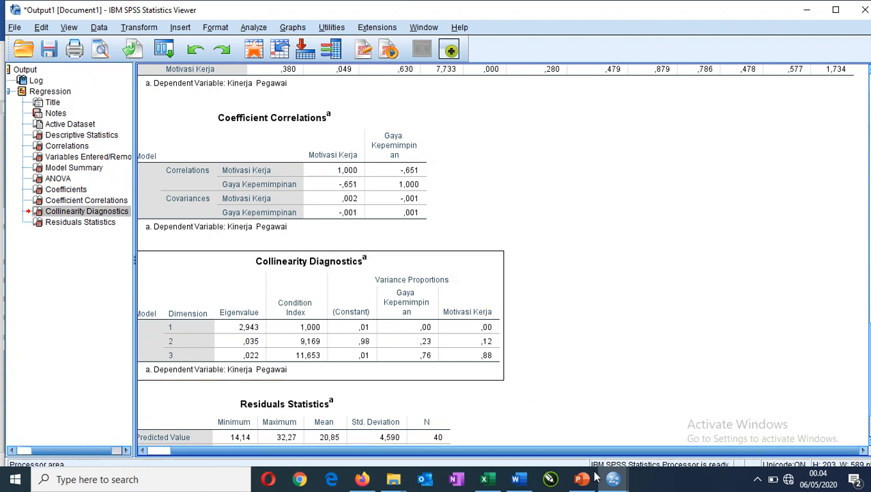
left_click(518, 480)
left_click(424, 330)
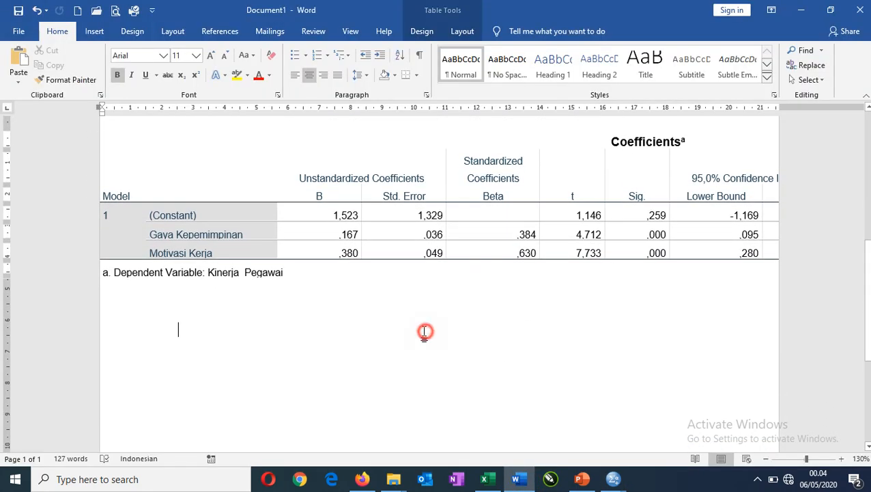
key("ctrl+v")
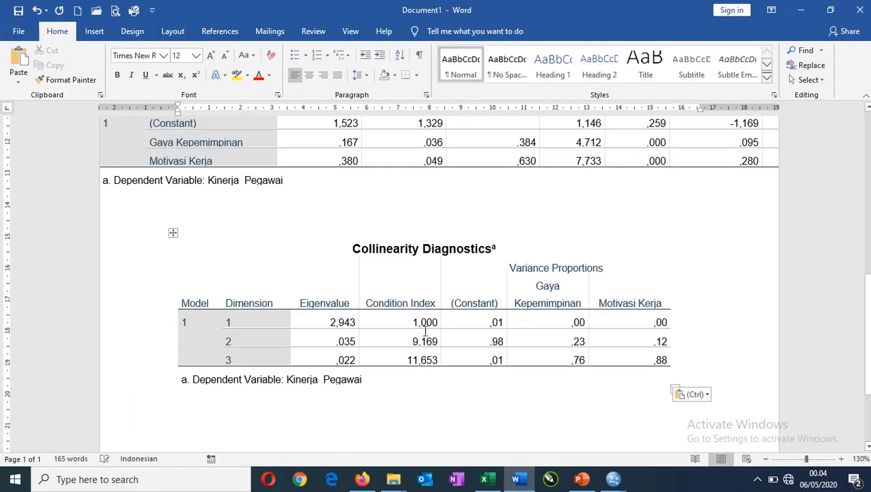
Enlarge the document view to 160% and examine the Condition Index values for dimensions 2 and 3 in the Collinearity Diagnostics table
left_click(842, 458)
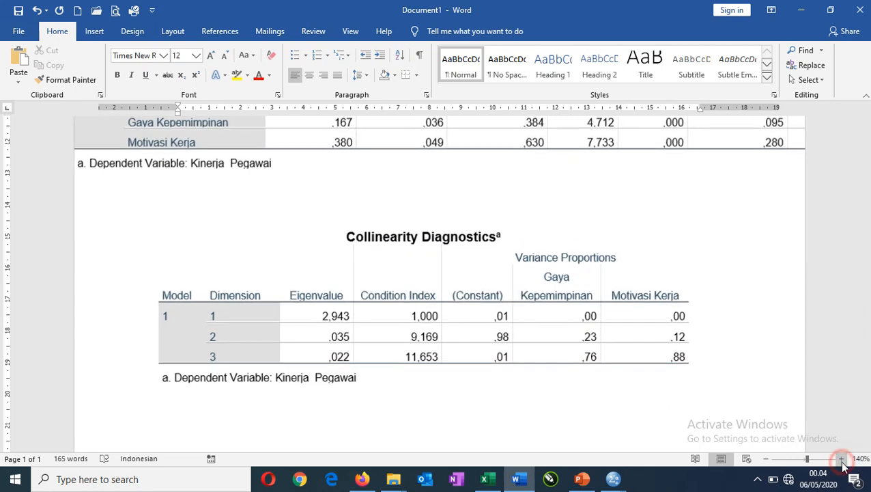
left_click(842, 458)
left_click(842, 460)
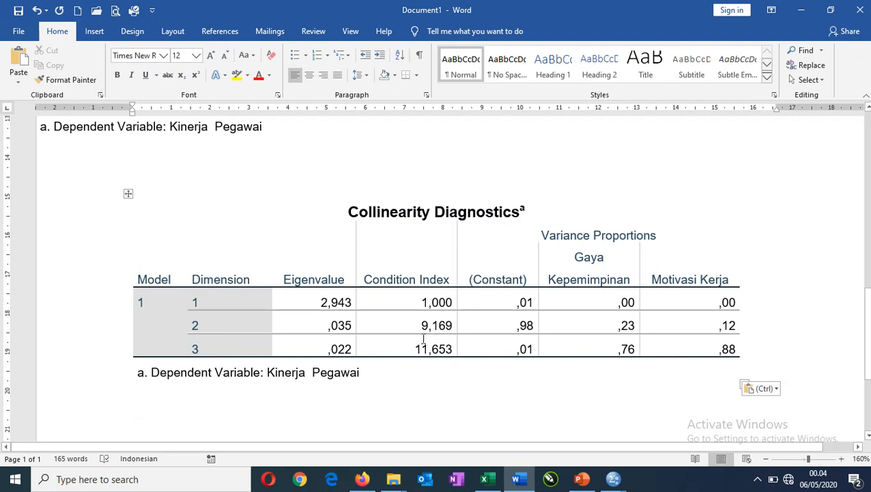
mouse_move(414, 325)
left_mouse_down()
mouse_move(444, 326)
mouse_move(449, 347)
left_mouse_up()
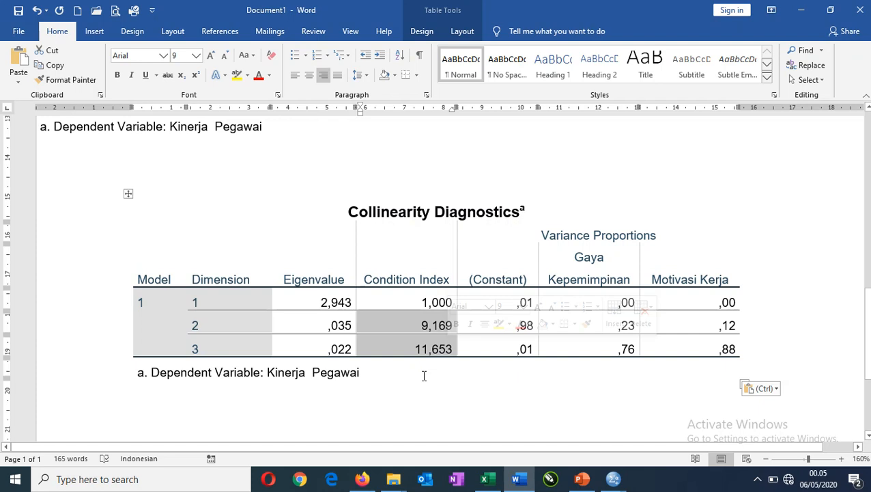
left_click(383, 380)
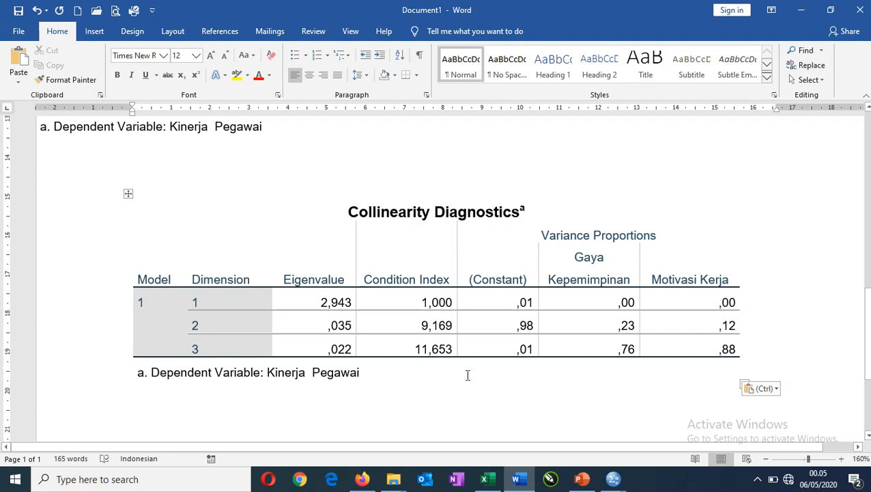
Switch back to the SPSS output and review the Correlations, Coefficients and Collinearity Diagnostics tables for signs of multicollinearity
scroll(467, 388, "up", 4)
mouse_move(613, 479)
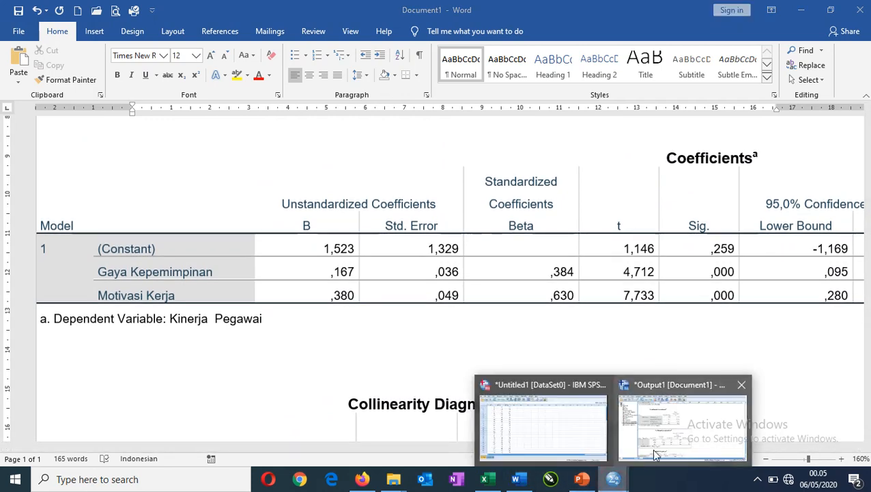
left_click(668, 442)
scroll(550, 346, "up", 9)
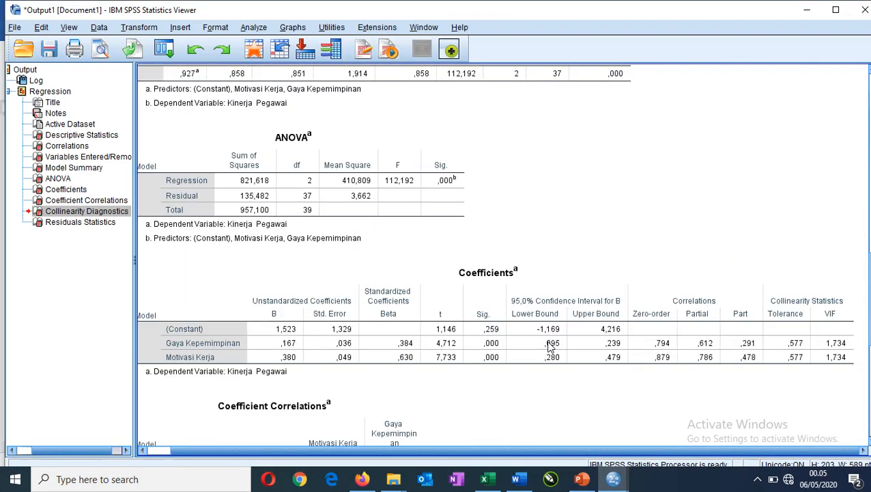
scroll(532, 345, "up", 7)
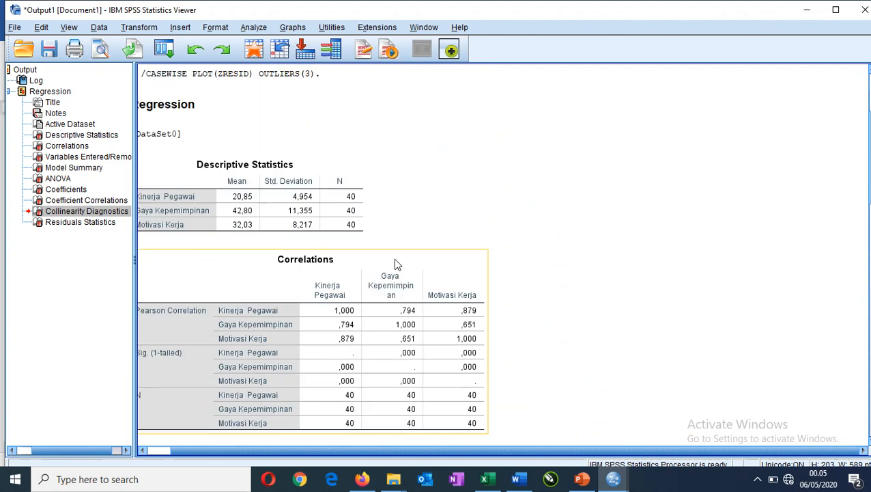
scroll(389, 292, "down", 1)
scroll(390, 284, "down", 1)
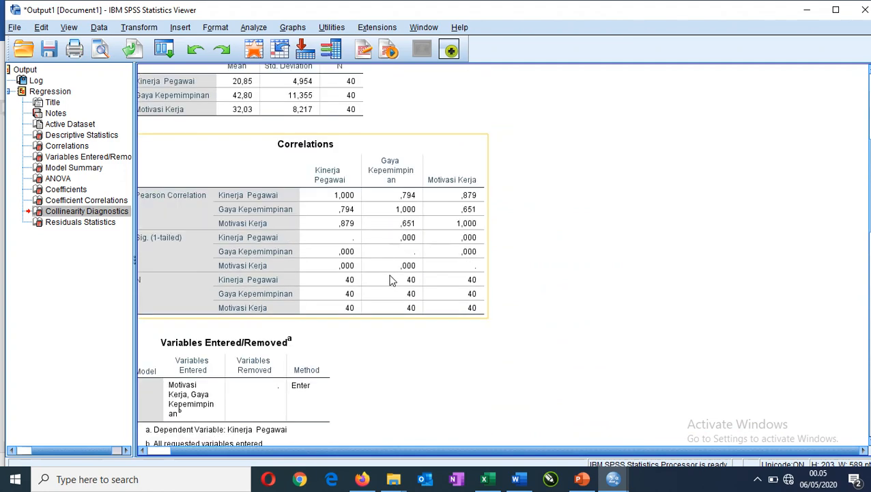
scroll(387, 254, "down", 1)
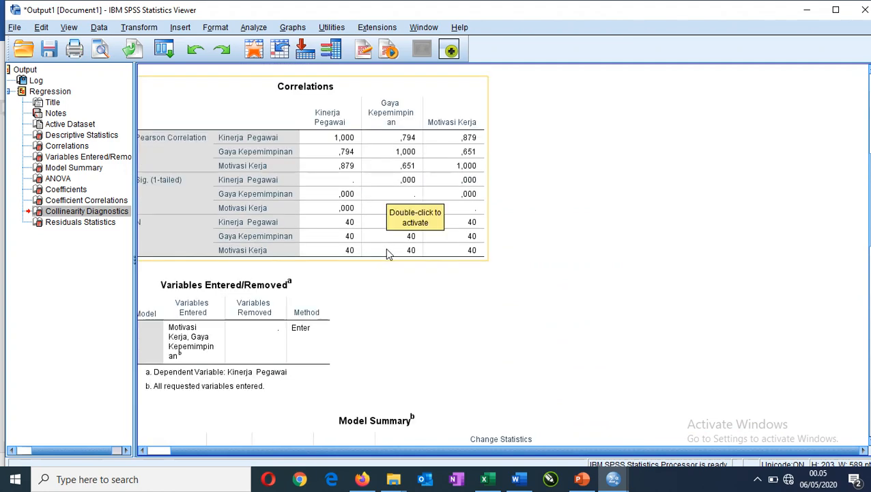
scroll(387, 255, "down", 1)
scroll(387, 254, "down", 3)
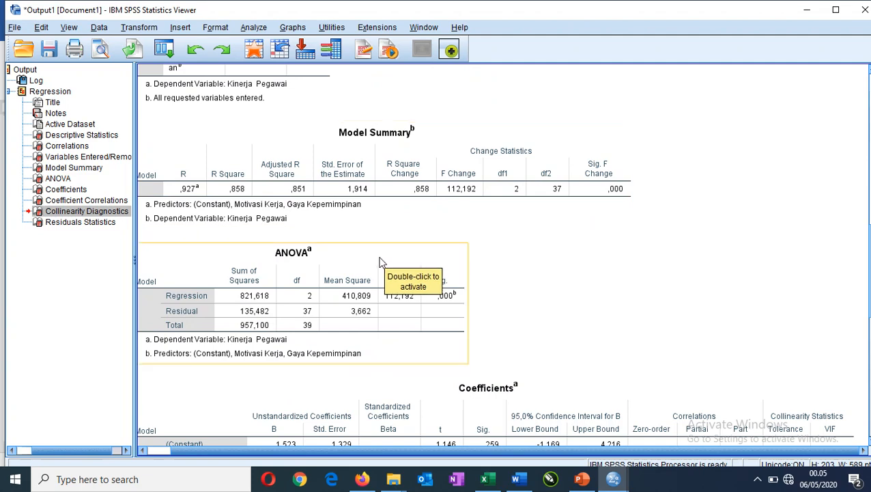
scroll(380, 263, "down", 3)
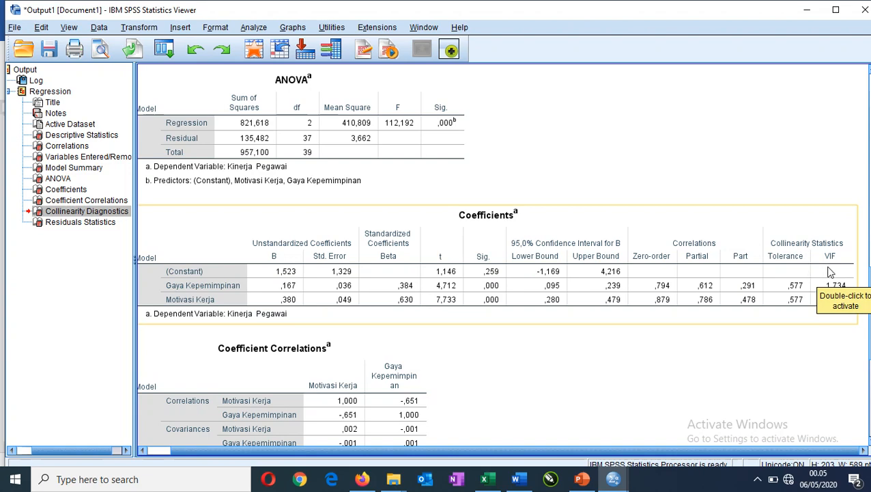
scroll(694, 280, "down", 5)
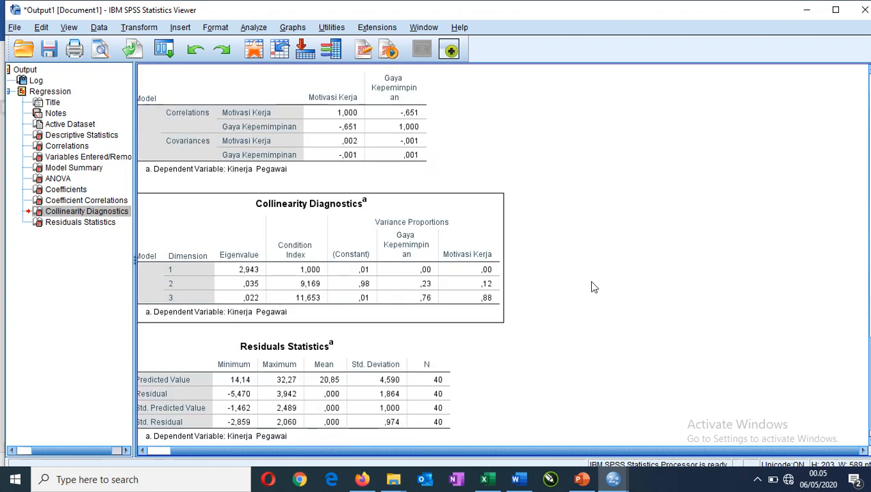
scroll(587, 284, "down", 1)
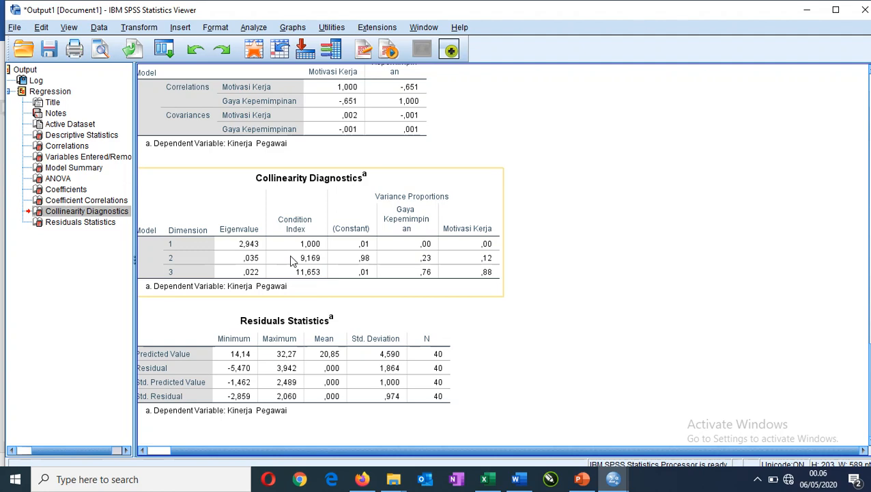
Switch to the Uji multikolinieritas presentation in PowerPoint and start its slide show
left_click(581, 478)
scroll(774, 346, "up", 2)
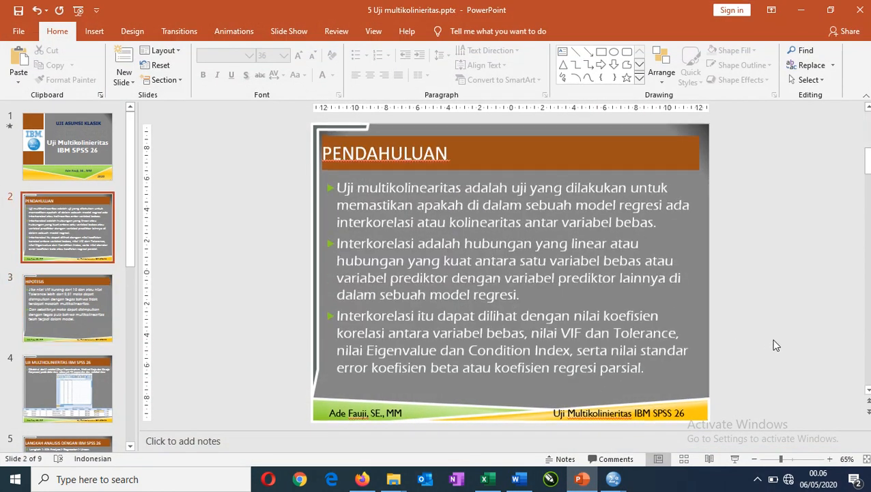
left_click(735, 458)
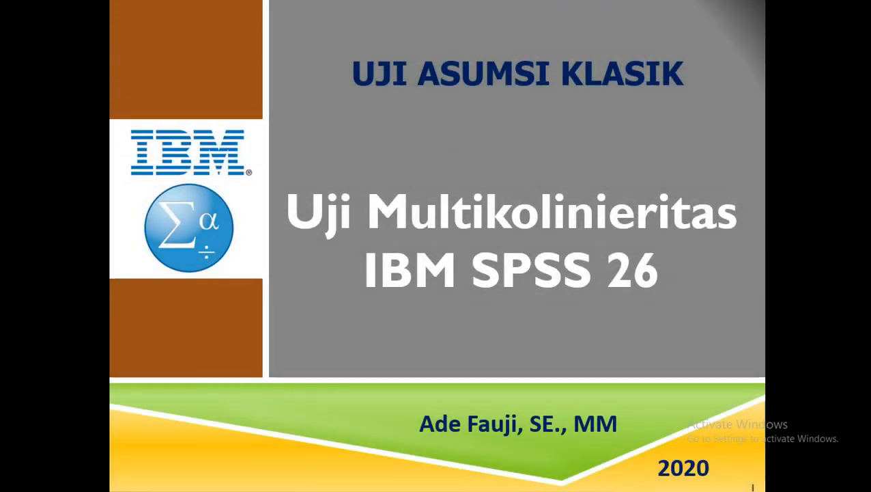